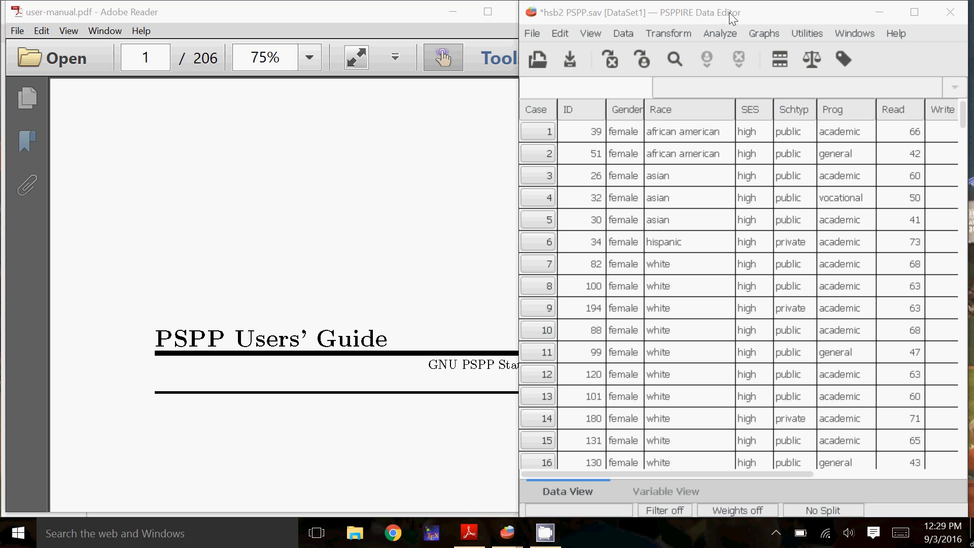
- Set up a Descriptives analysis in the data editor with Math as the variable
{"action": "left_click", "coordinate": [731, 17]}
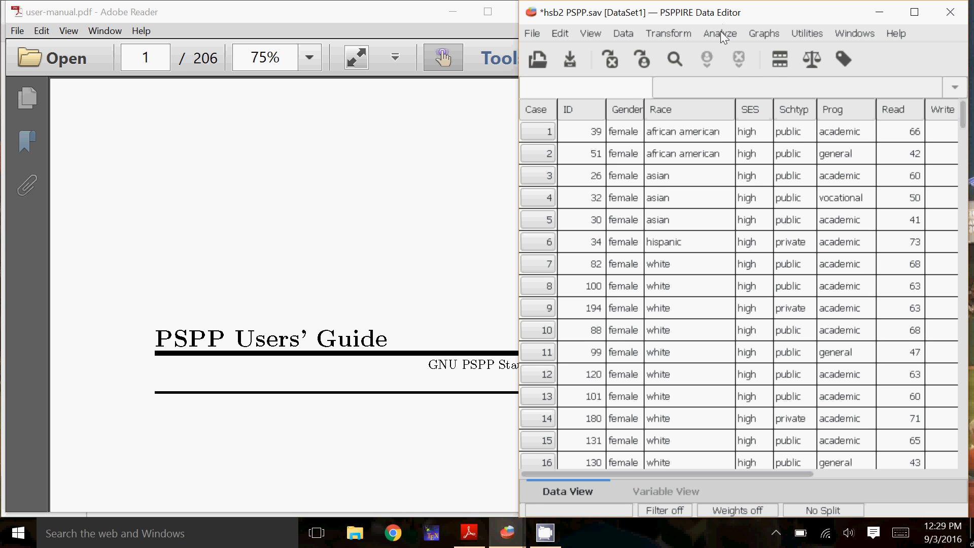
{"action": "left_click", "coordinate": [720, 33]}
{"action": "mouse_move", "coordinate": [729, 52]}
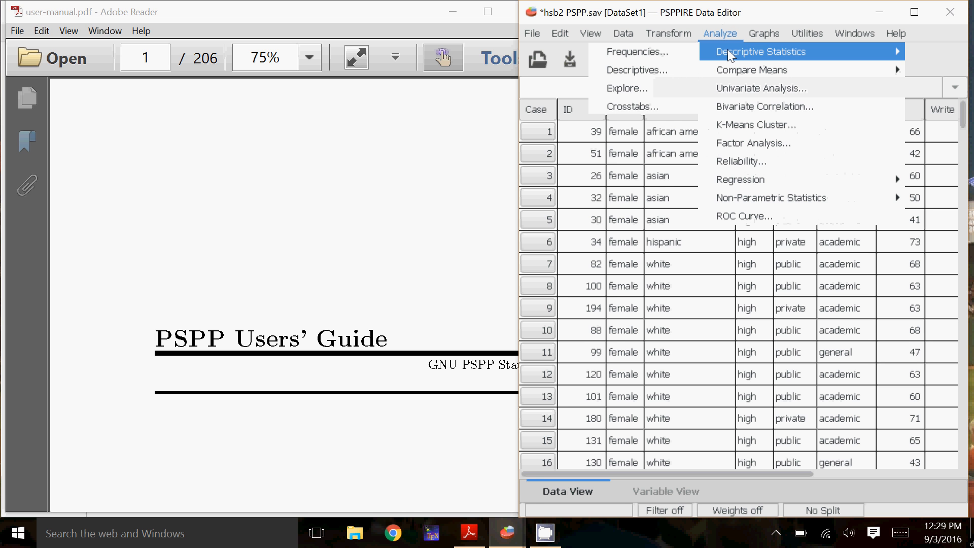
{"action": "left_click", "coordinate": [663, 67]}
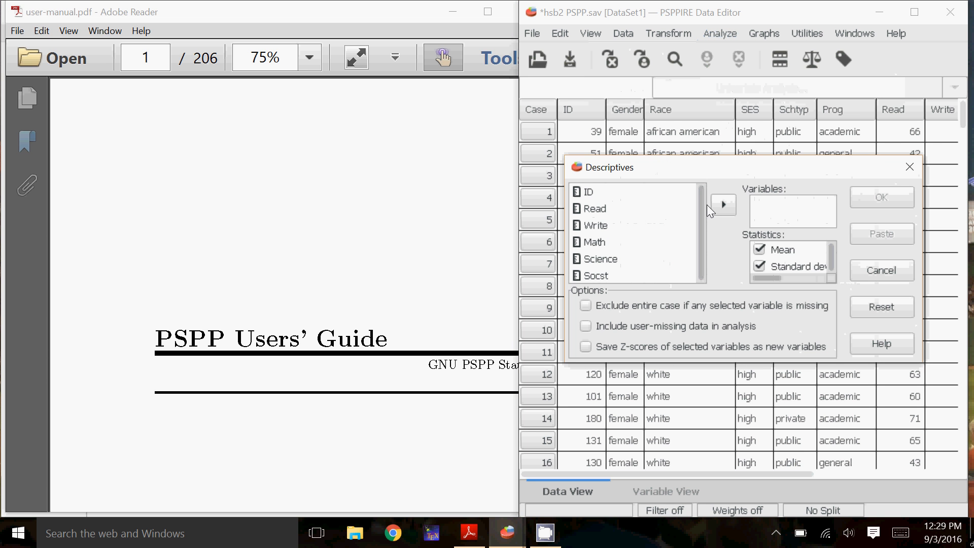
{"action": "left_click", "coordinate": [597, 242]}
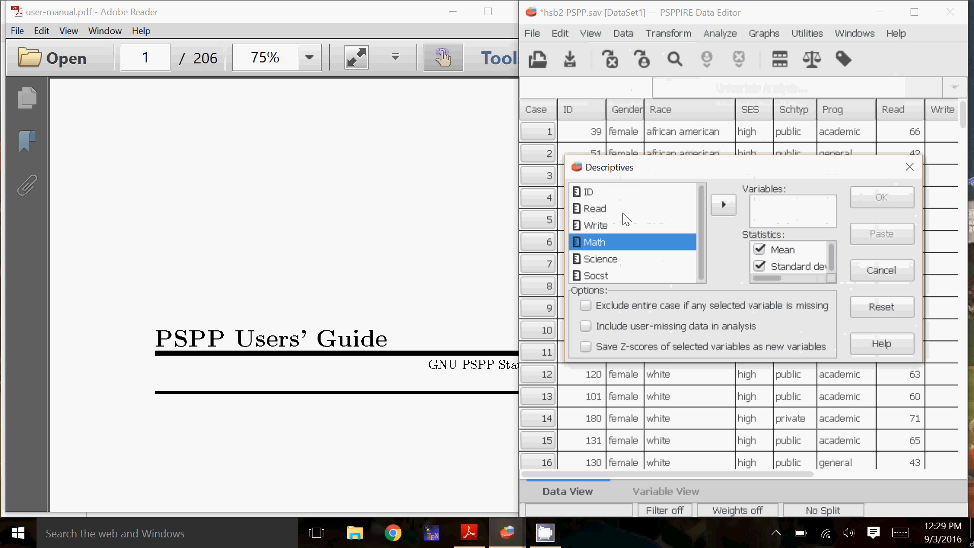
{"action": "left_click", "coordinate": [725, 205]}
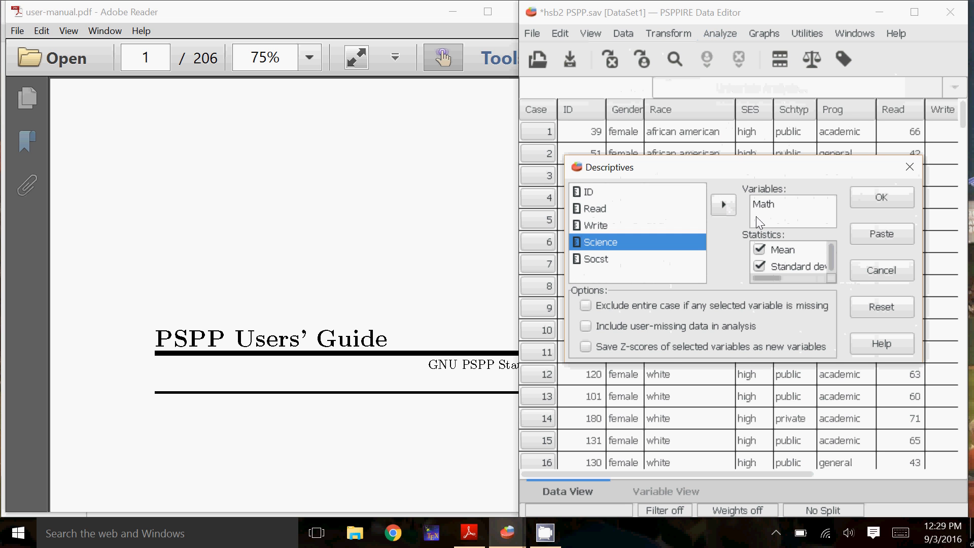
- Add Variance to the Descriptives statistics, run the analysis and bring up its output
{"action": "left_click", "coordinate": [793, 250]}
{"action": "key", "text": "Down"}
{"action": "key", "text": "Down"}
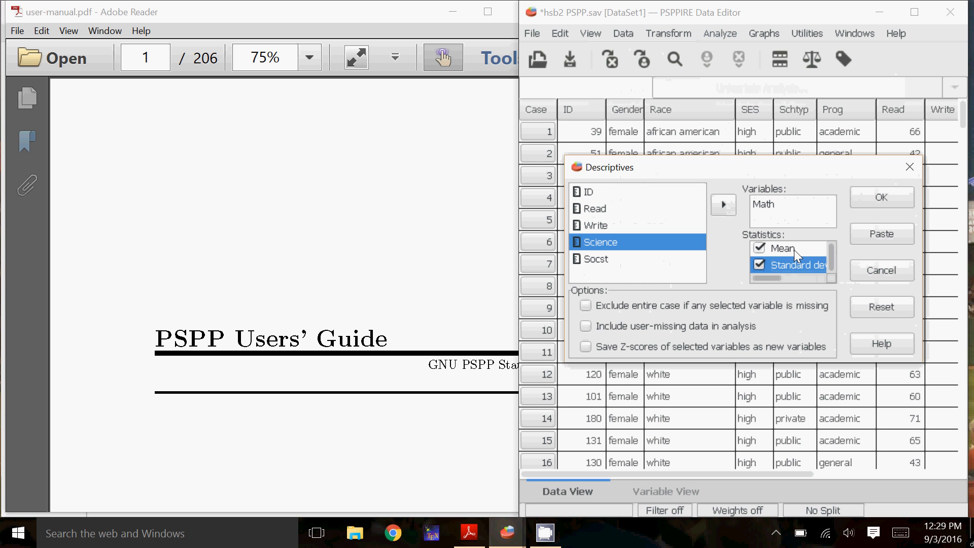
{"action": "key", "text": "Down"}
{"action": "key", "text": "Down"}
{"action": "key", "text": "Down"}
{"action": "key", "text": "Down"}
{"action": "key", "text": "Down"}
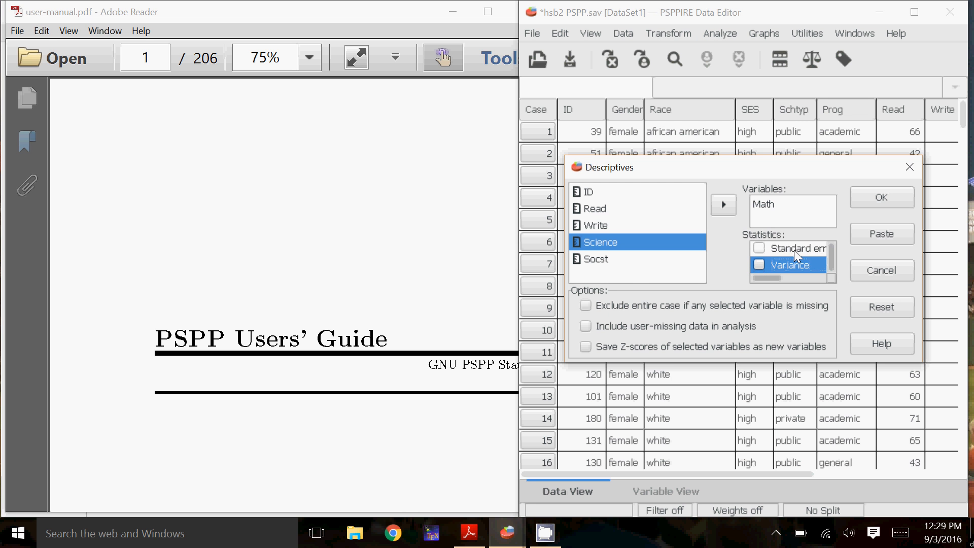
{"action": "key", "text": "Down"}
{"action": "key", "text": "Up"}
{"action": "key", "text": "Up"}
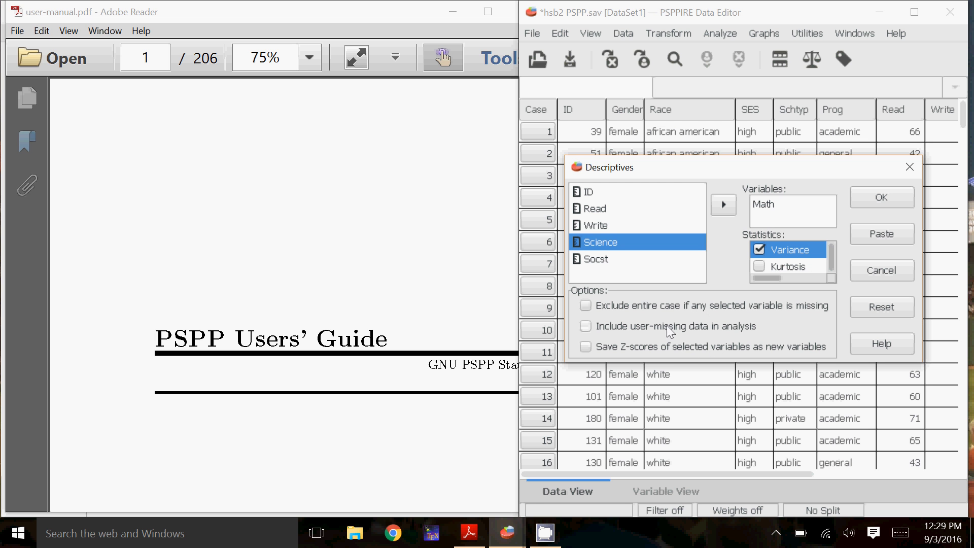
{"action": "left_click", "coordinate": [884, 196]}
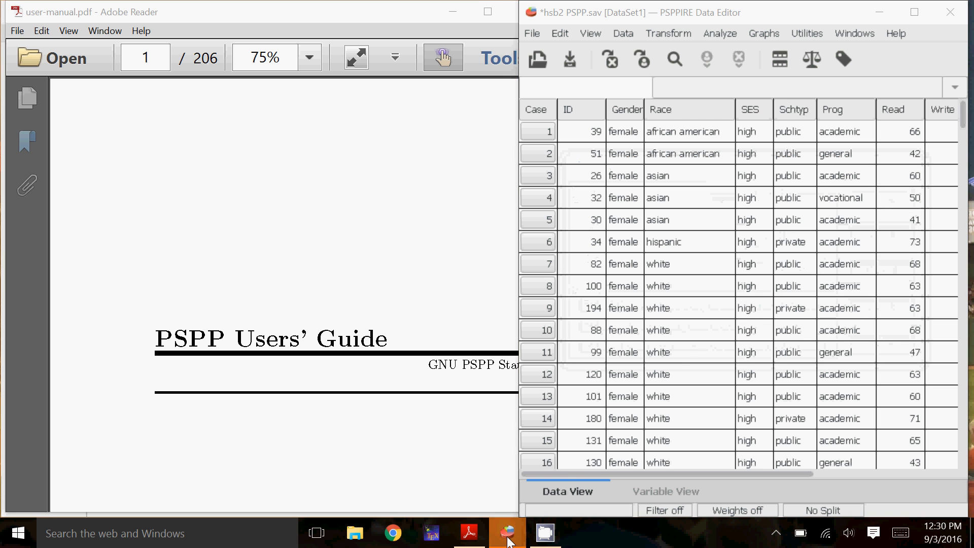
{"action": "mouse_move", "coordinate": [507, 543]}
{"action": "left_click", "coordinate": [540, 451]}
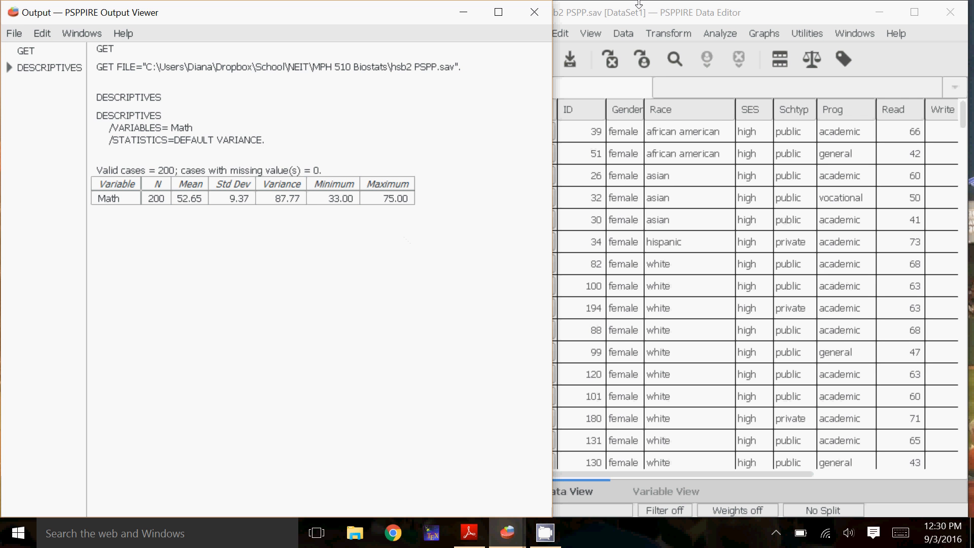
- Create a new syntax file from the data editor and place its window over the data, clear of the Math output
{"action": "left_click", "coordinate": [657, 12]}
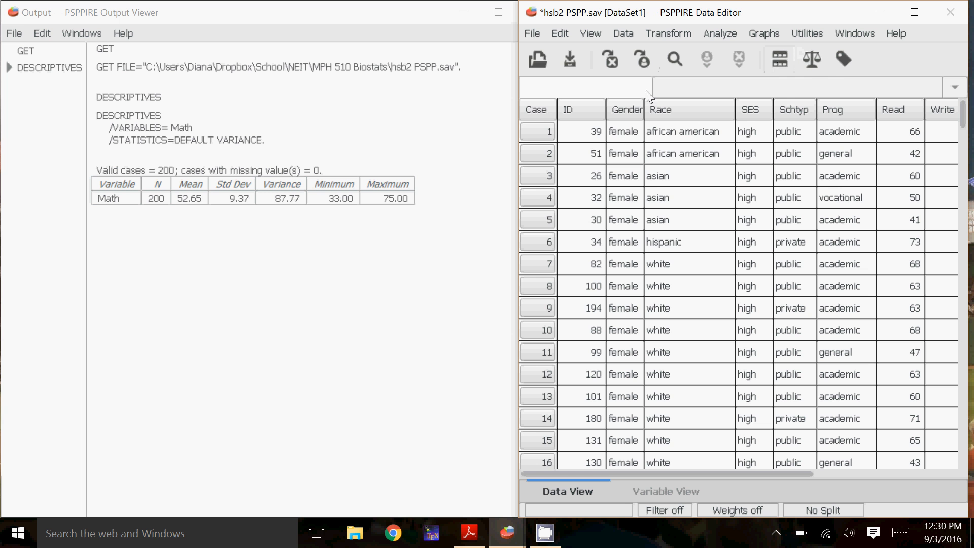
{"action": "left_click", "coordinate": [531, 32]}
{"action": "mouse_move", "coordinate": [537, 50]}
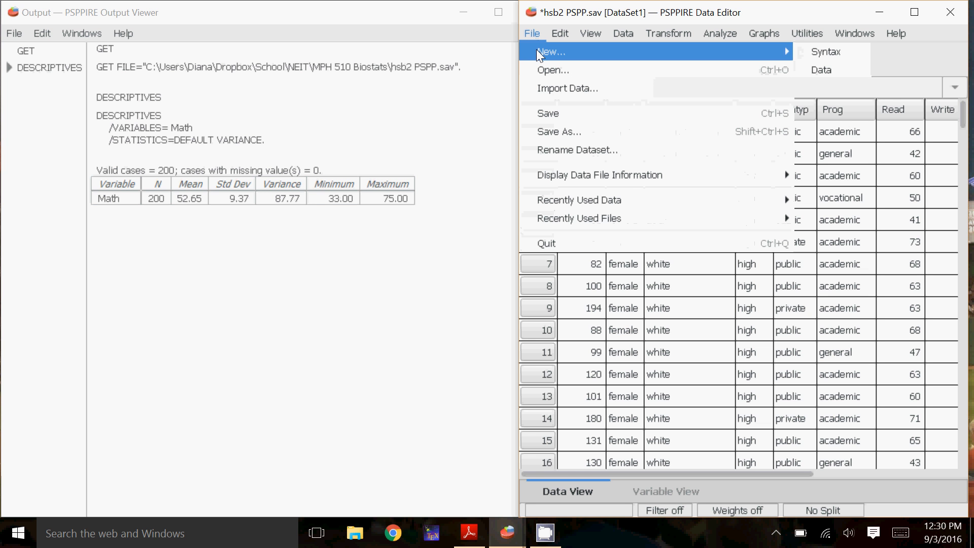
{"action": "left_click", "coordinate": [815, 53]}
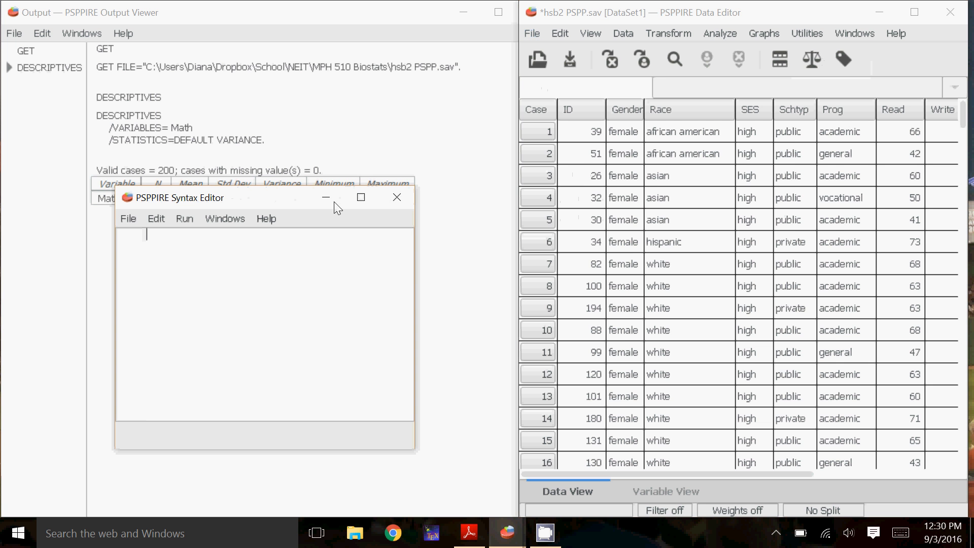
{"action": "left_click_drag", "start_coordinate": [303, 204], "coordinate": [722, 121]}
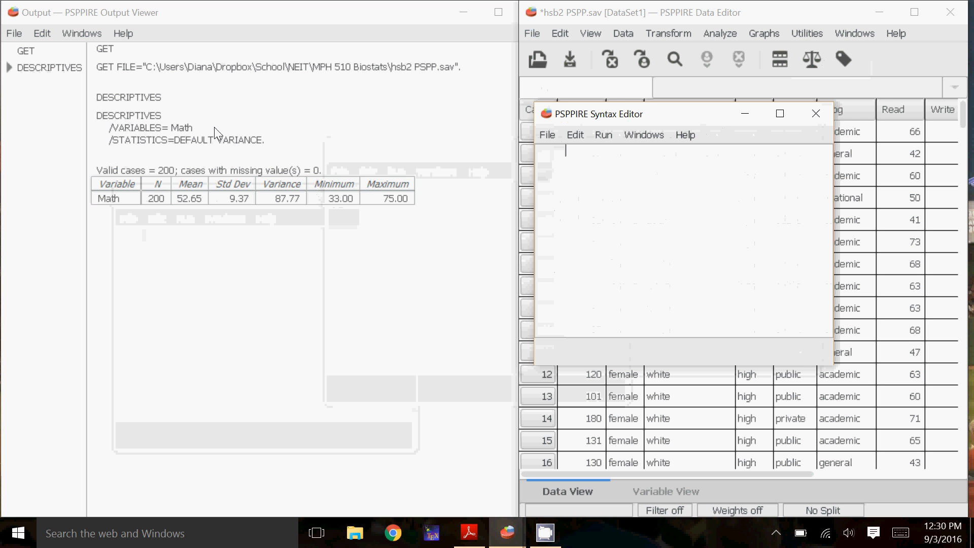
{"action": "left_click", "coordinate": [239, 230]}
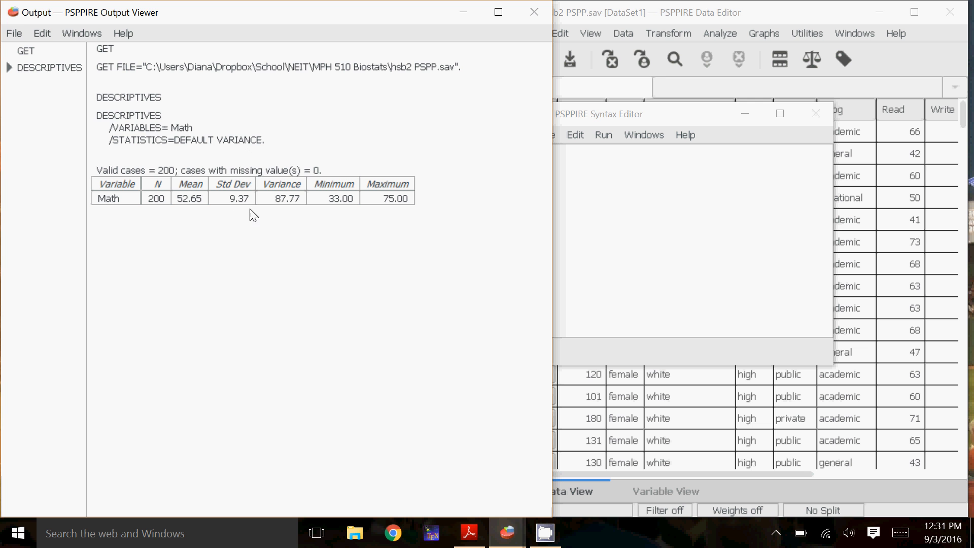
{"action": "left_click", "coordinate": [656, 196]}
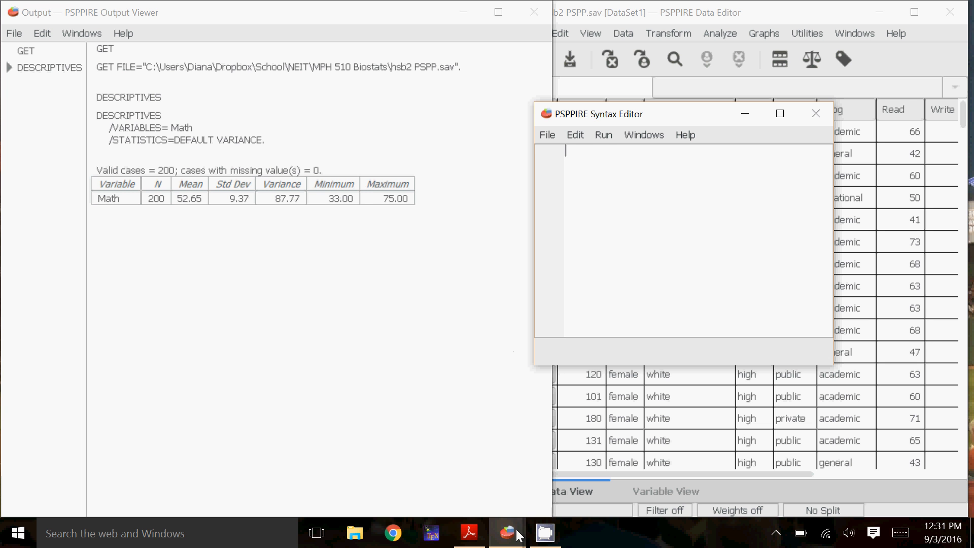
- Switch to user-manual.pdf in Adobe Reader, maximize it and search for "boxplot" through to the second match
{"action": "left_click", "coordinate": [469, 532]}
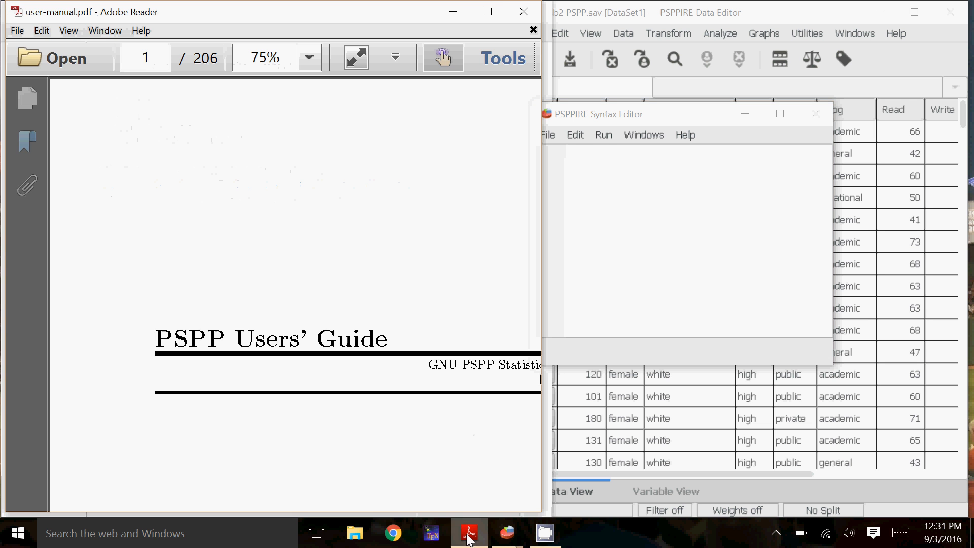
{"action": "left_click", "coordinate": [488, 13]}
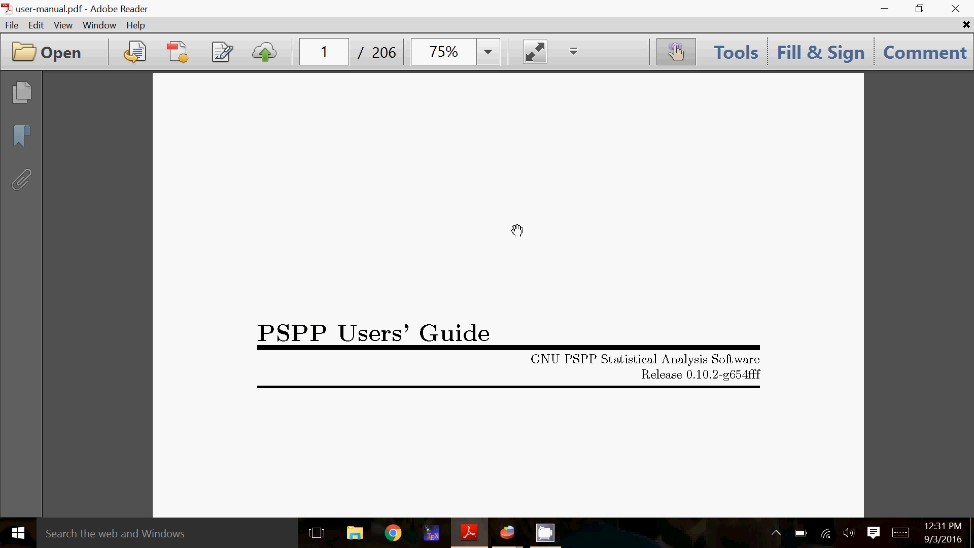
{"action": "key", "text": "ctrl+f"}
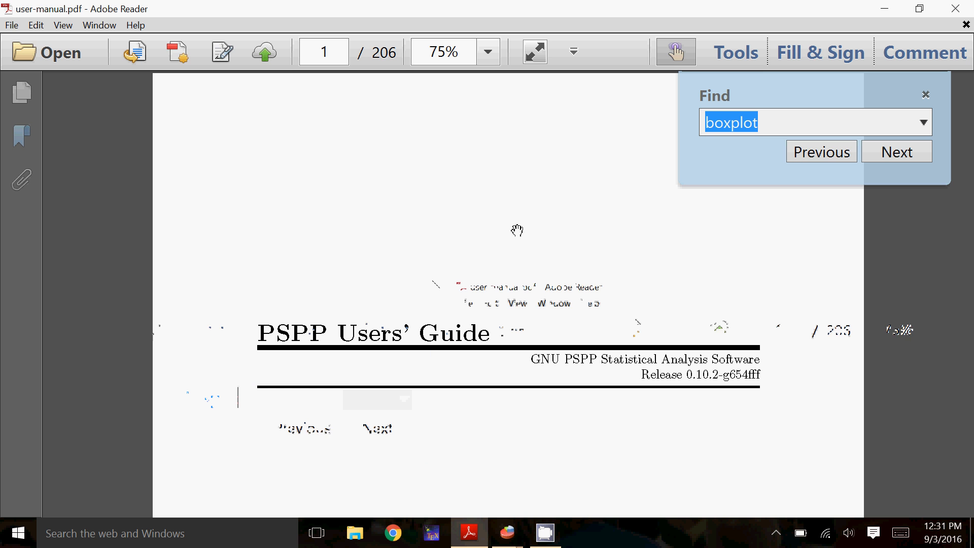
{"action": "type", "text": "boxplot"}
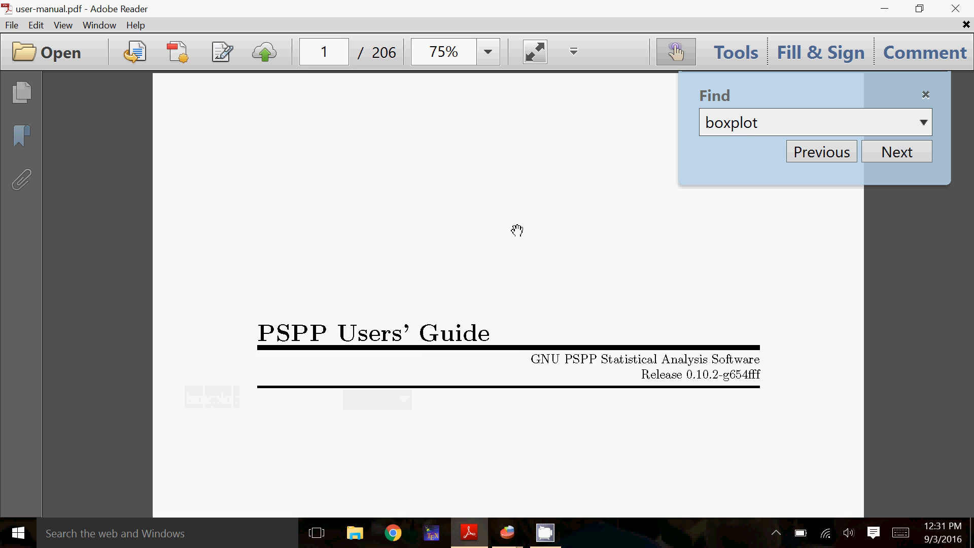
{"action": "key", "text": "Return"}
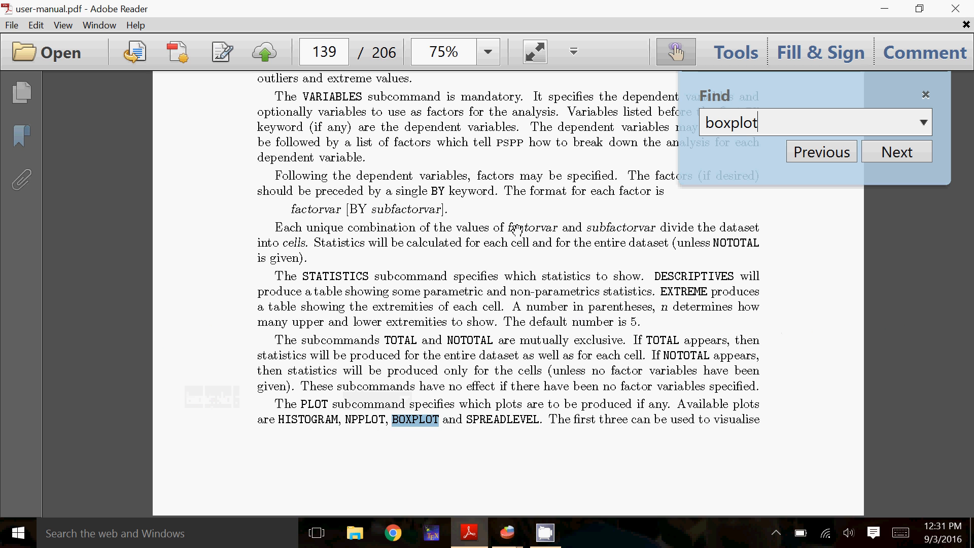
{"action": "left_click", "coordinate": [896, 159]}
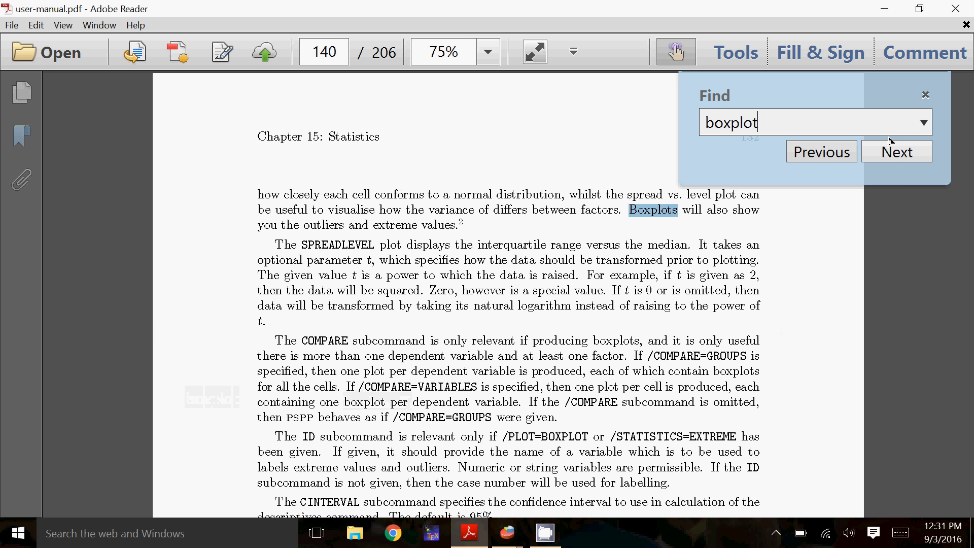
{"action": "left_click", "coordinate": [926, 95]}
- Read section 15.3 EXAMINE of the manual for the command's syntax and its subcommand descriptions
{"action": "left_click", "coordinate": [719, 232]}
{"action": "scroll", "coordinate": [720, 232], "scroll_direction": "up", "scroll_amount": 10}
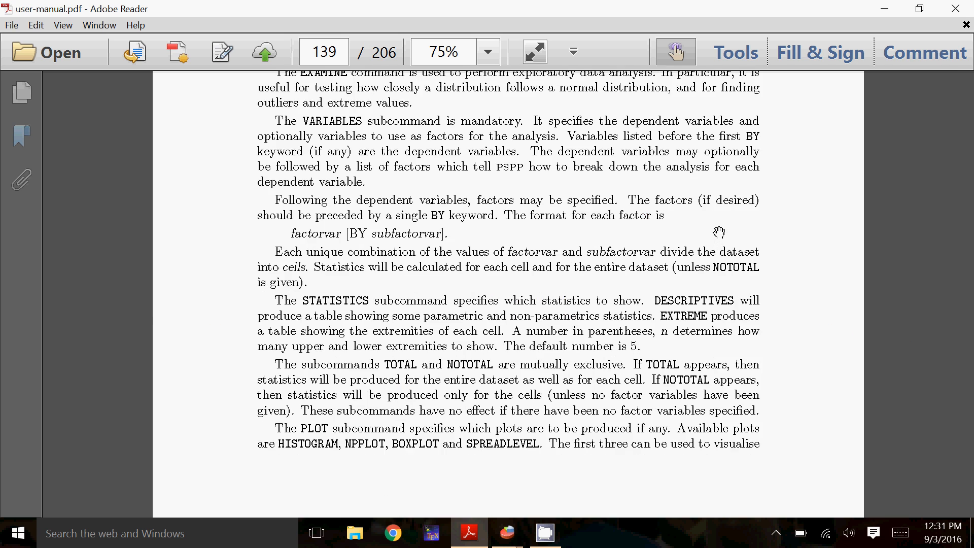
{"action": "scroll", "coordinate": [724, 224], "scroll_direction": "up", "scroll_amount": 8}
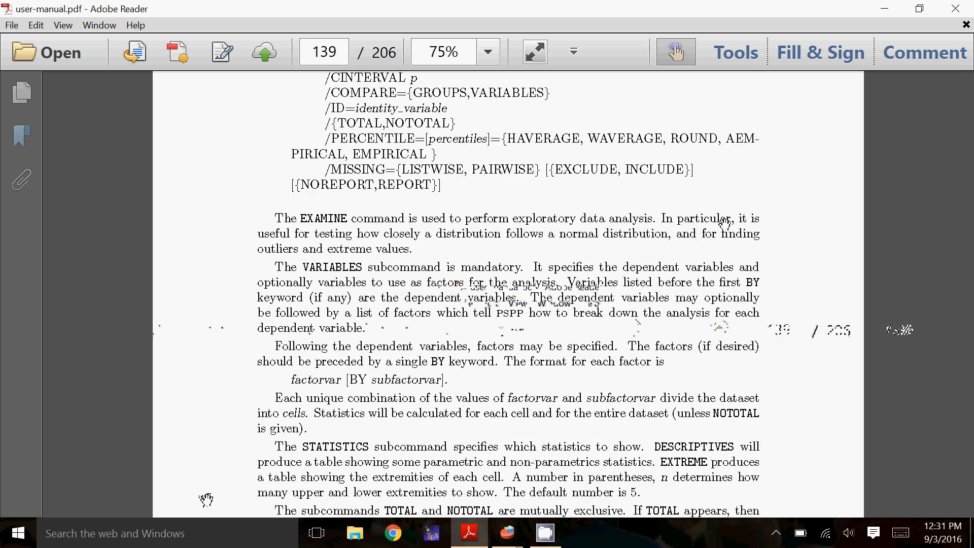
{"action": "scroll", "coordinate": [732, 218], "scroll_direction": "up", "scroll_amount": 2}
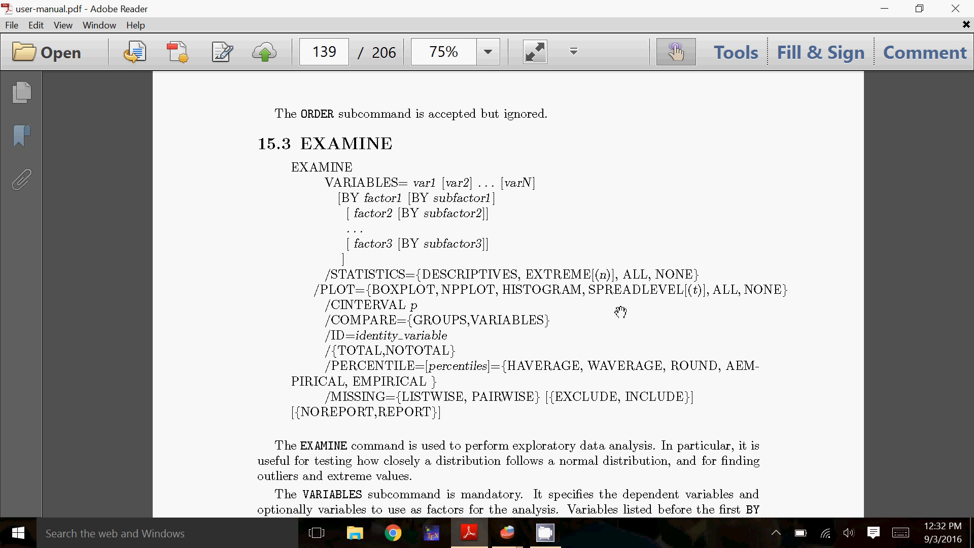
{"action": "scroll", "coordinate": [621, 312], "scroll_direction": "down", "scroll_amount": 3}
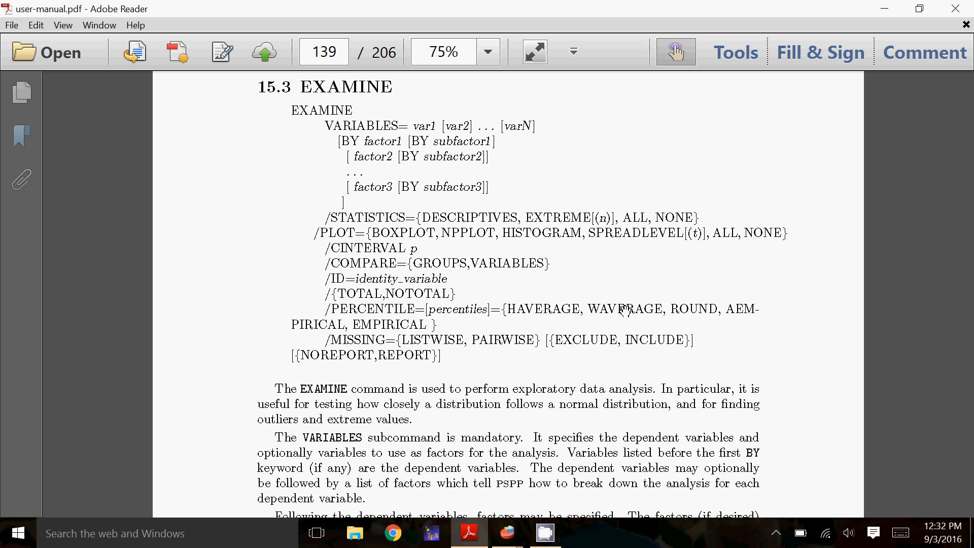
{"action": "scroll", "coordinate": [626, 311], "scroll_direction": "down", "scroll_amount": 8}
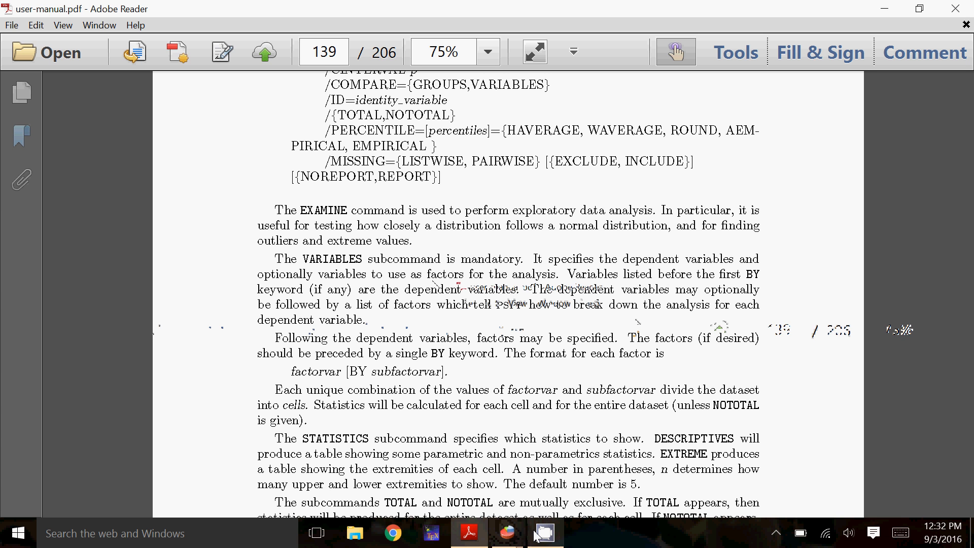
- Switch back to the PSPPIRE Syntax Editor and minimize the user manual
{"action": "mouse_move", "coordinate": [511, 537]}
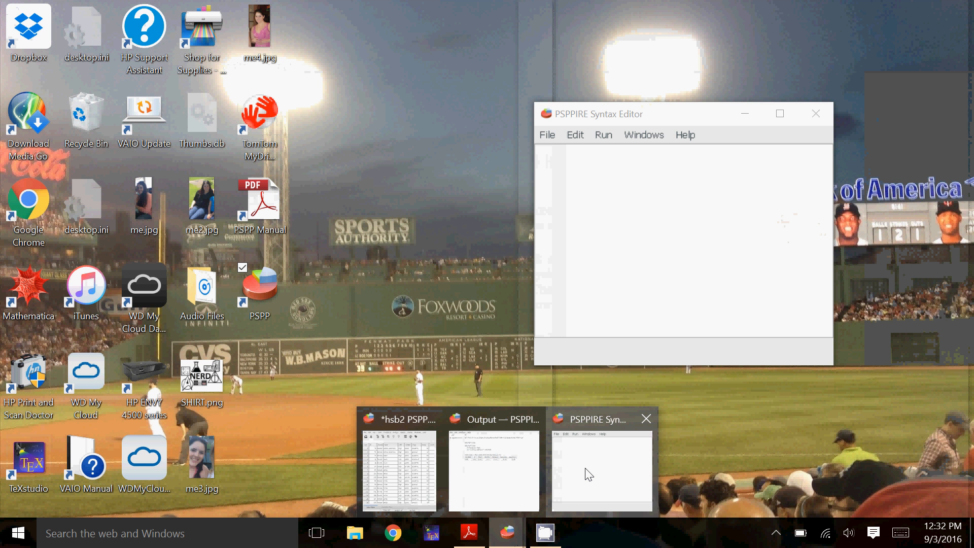
{"action": "left_click", "coordinate": [586, 470]}
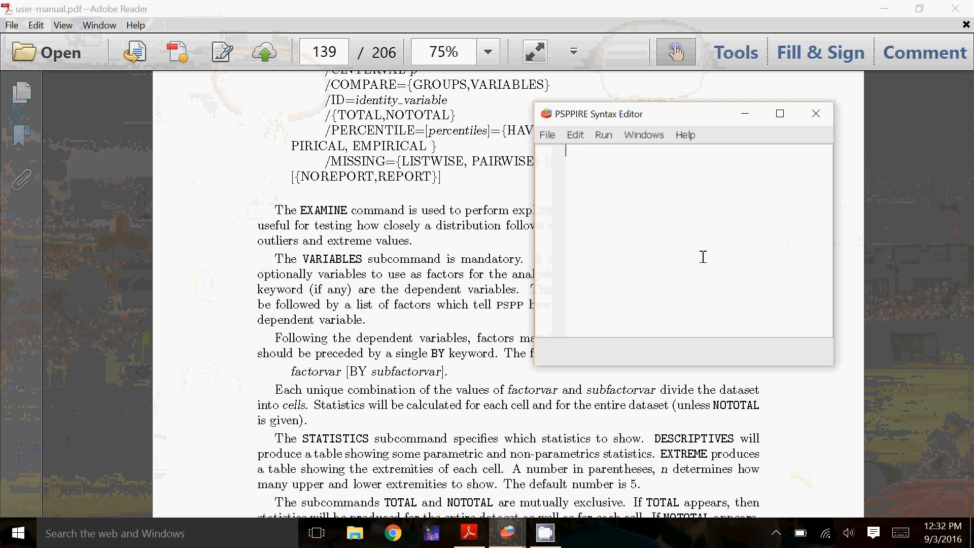
{"action": "left_click", "coordinate": [882, 10]}
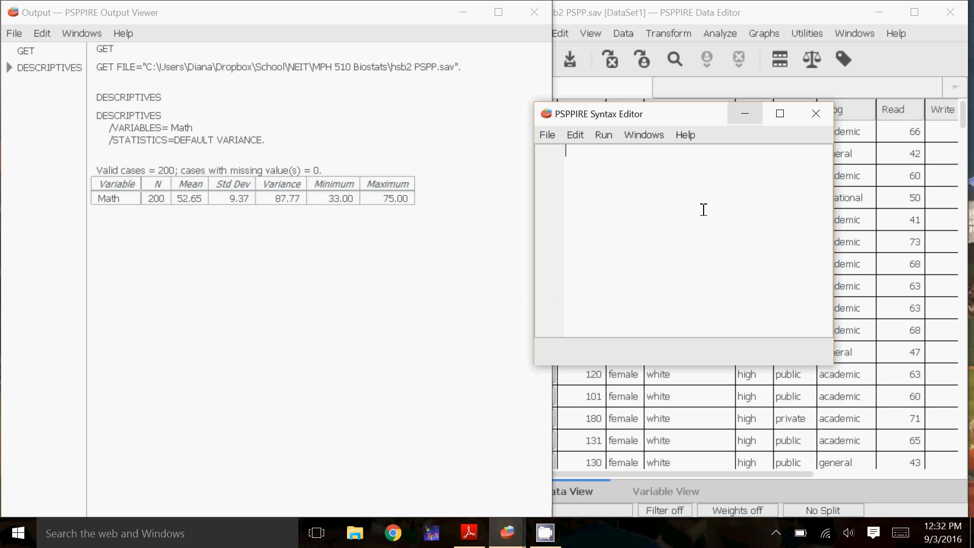
- Write the start of the syntax on three lines: "examine", "variables=math" and "by ses"
{"action": "type", "text": "ex"}
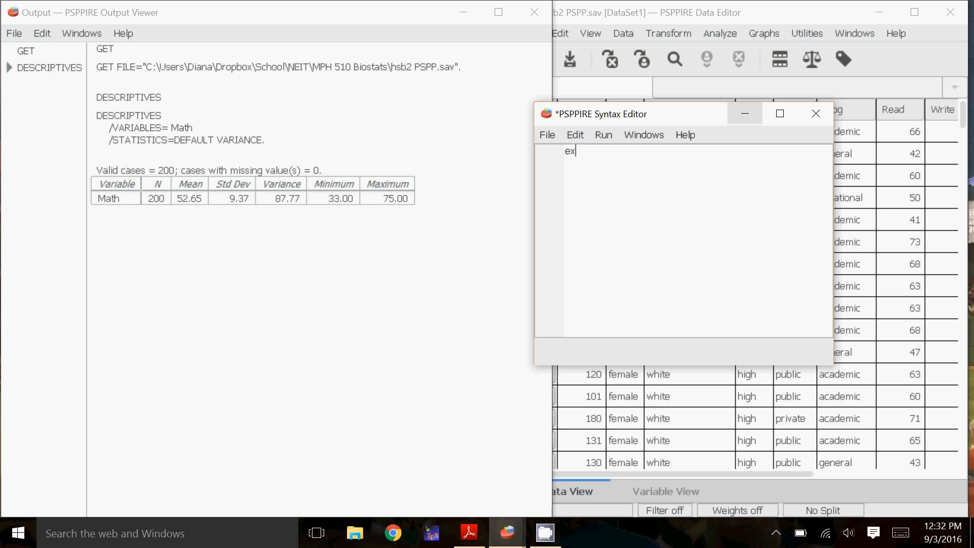
{"action": "type", "text": "amine"}
{"action": "key", "text": "Return"}
{"action": "type", "text": "variables="}
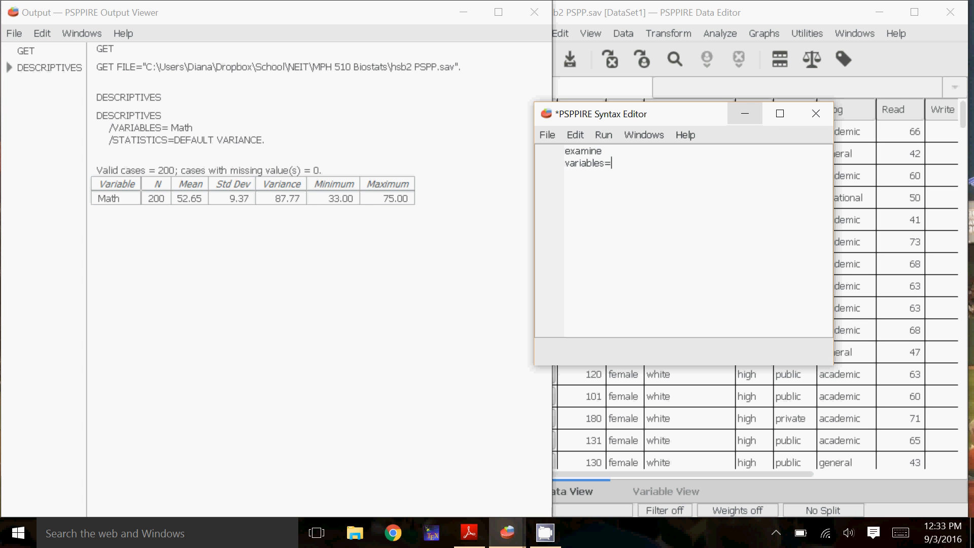
{"action": "type", "text": "math"}
{"action": "key", "text": "Return"}
{"action": "type", "text": "by ses"}
{"action": "key", "text": "Return"}
- Add the subcommand line "/statistics=extreme(3)" to the examine syntax
{"action": "type", "text": "/statistic"}
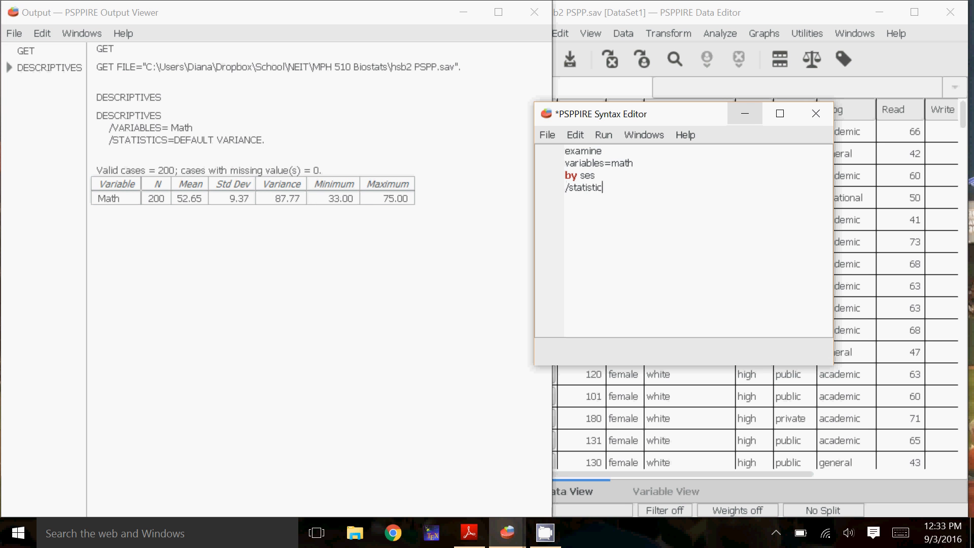
{"action": "type", "text": "s="}
{"action": "type", "text": "extreme(3)"}
{"action": "key", "text": "Return"}
- Add the subcommand lines "/plot=boxplot" and "/compare=group" to the examine syntax
{"action": "type", "text": "/pl"}
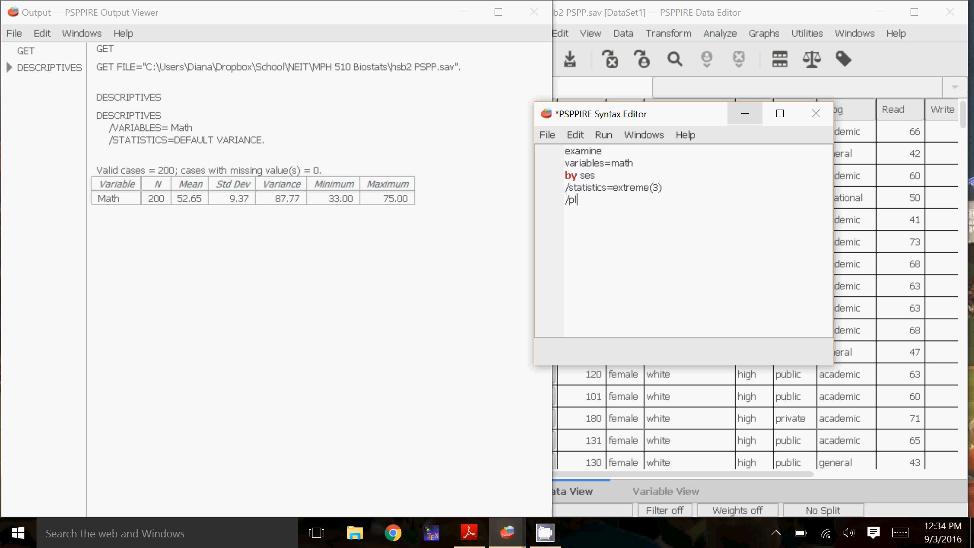
{"action": "type", "text": "ot=boxplot"}
{"action": "key", "text": "Return"}
{"action": "type", "text": "/compare"}
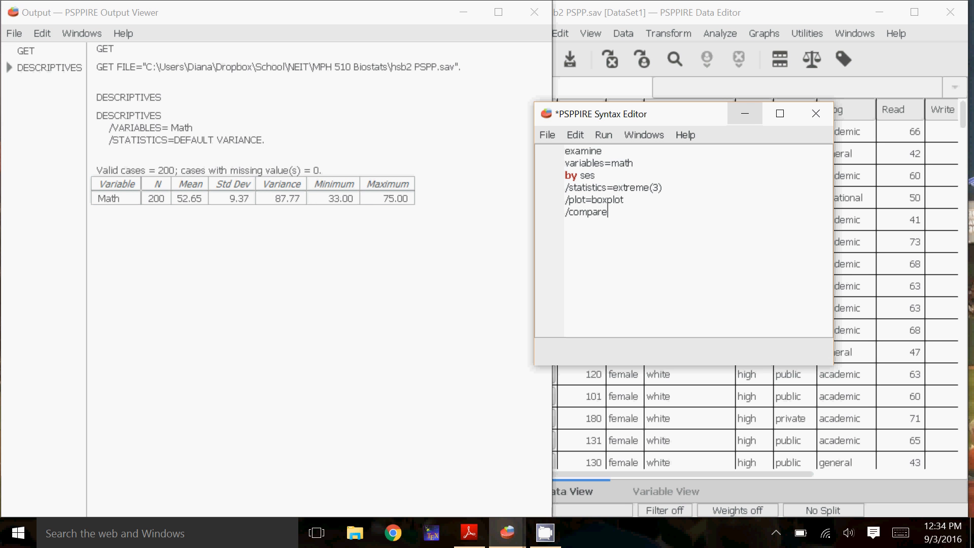
{"action": "type", "text": "="}
{"action": "type", "text": "group"}
{"action": "key", "text": "Return"}
- Finish the examine syntax with the lines "/ID=math" and "/percentile"
{"action": "type", "text": "/ID="}
{"action": "type", "text": "math"}
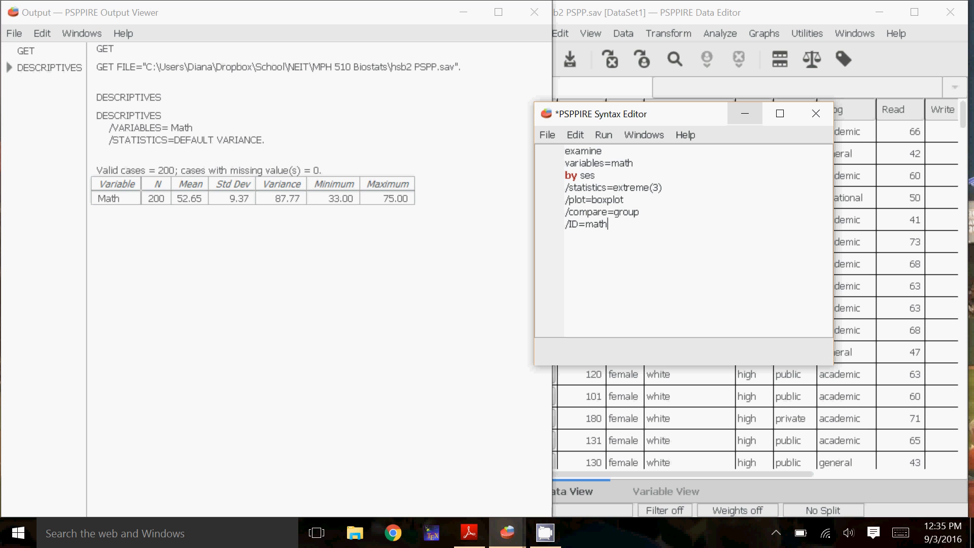
{"action": "key", "text": "Return"}
{"action": "type", "text": "/percentile"}
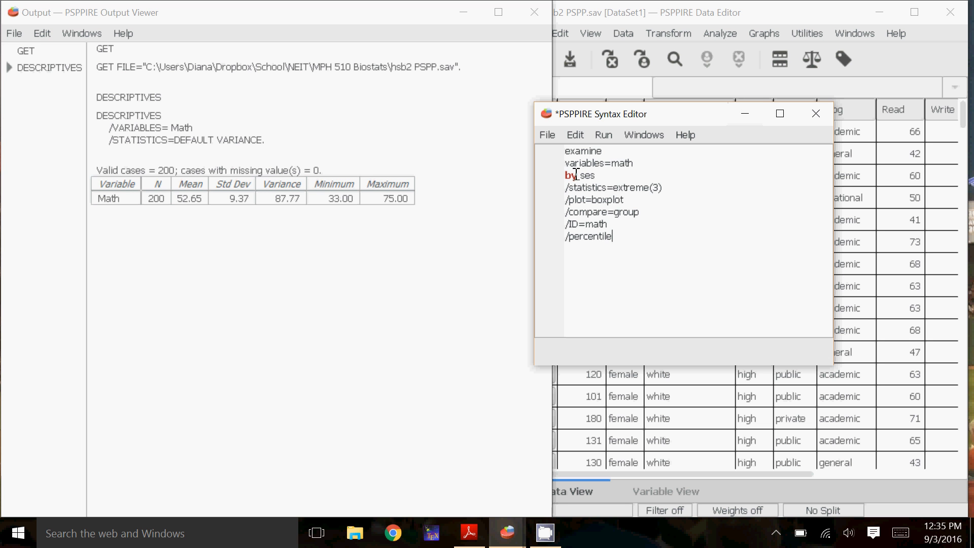
- Run the whole examine syntax and check the overall Extreme Values table against the extreme(3) setting
{"action": "left_click", "coordinate": [609, 137]}
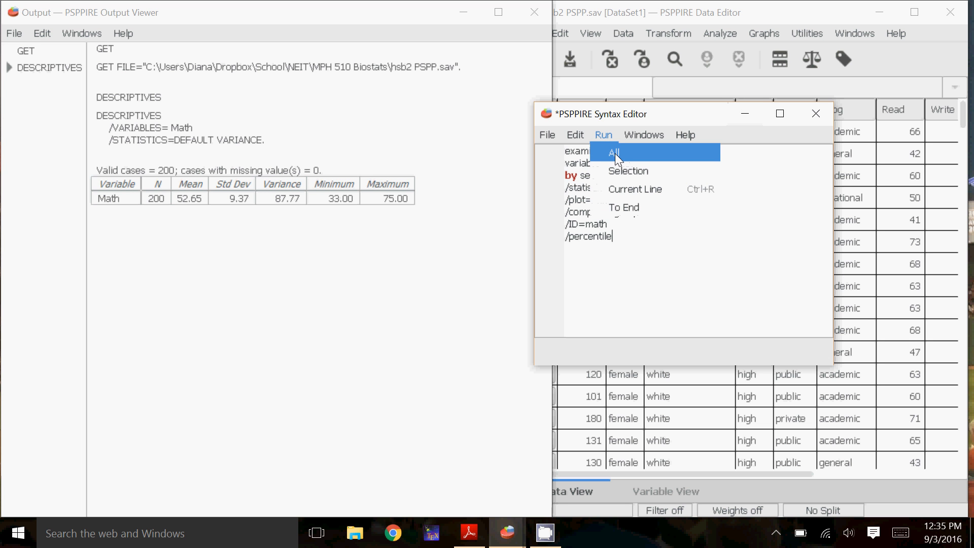
{"action": "left_click", "coordinate": [615, 153]}
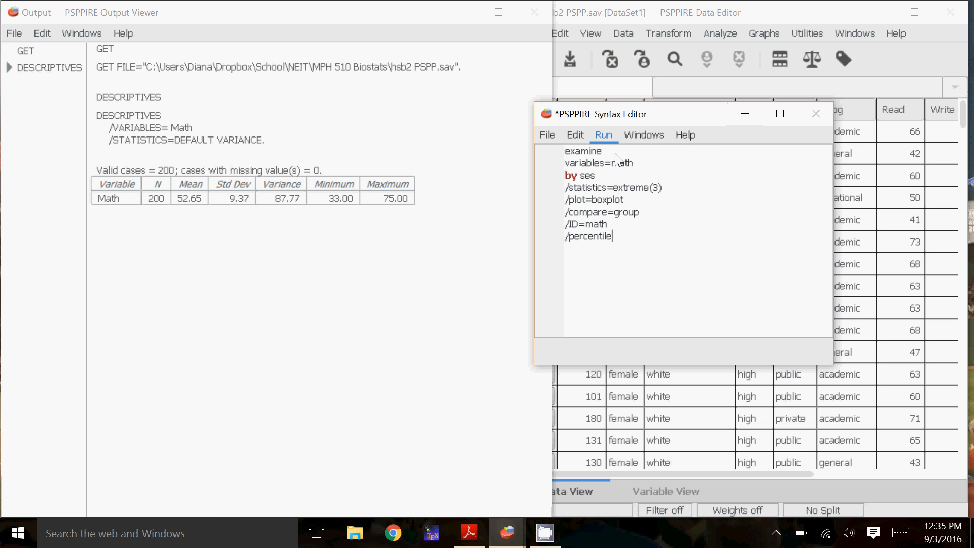
{"action": "left_click", "coordinate": [501, 247]}
{"action": "scroll", "coordinate": [441, 256], "scroll_direction": "down", "scroll_amount": 2}
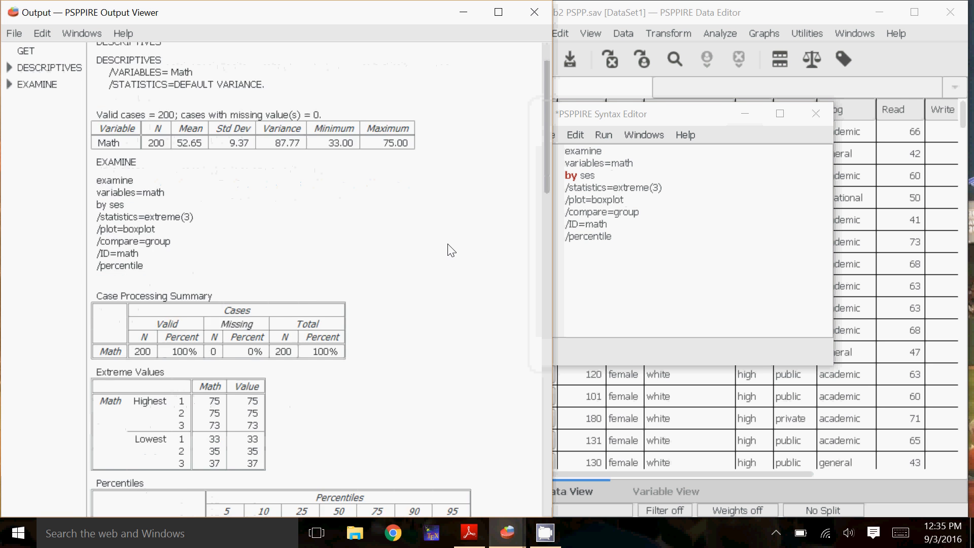
{"action": "scroll", "coordinate": [452, 251], "scroll_direction": "down", "scroll_amount": 6}
{"action": "left_click_drag", "start_coordinate": [548, 188], "coordinate": [539, 213]}
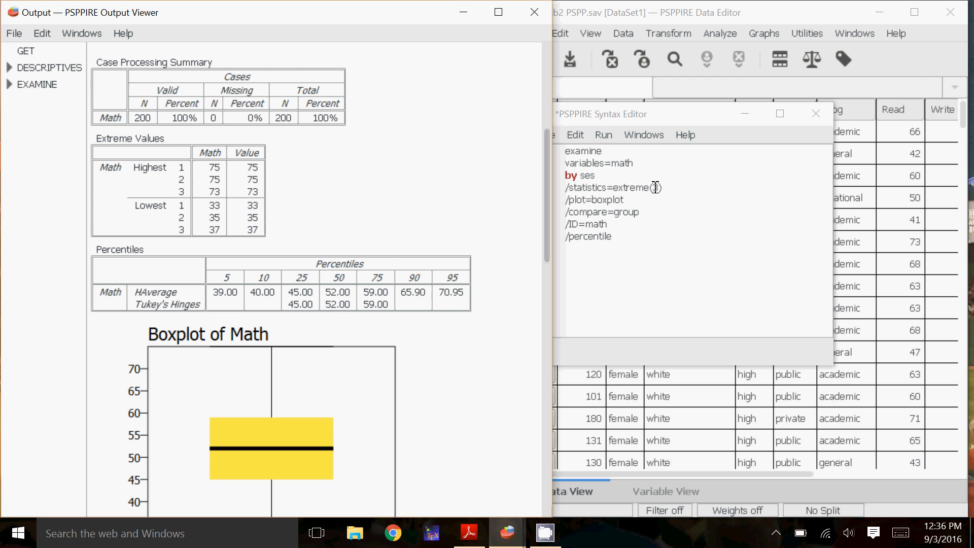
{"action": "left_click_drag", "start_coordinate": [650, 188], "coordinate": [664, 189]}
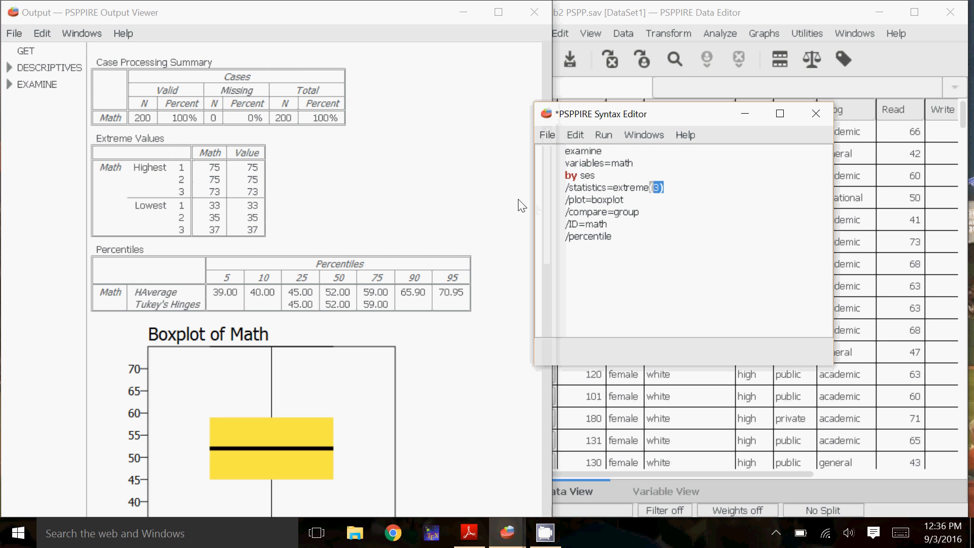
- Examine the overall Math boxplot, then the case summary, extreme values, percentiles and boxplot of Math by SES
{"action": "left_click", "coordinate": [469, 186]}
{"action": "scroll", "coordinate": [467, 182], "scroll_direction": "down", "scroll_amount": 5}
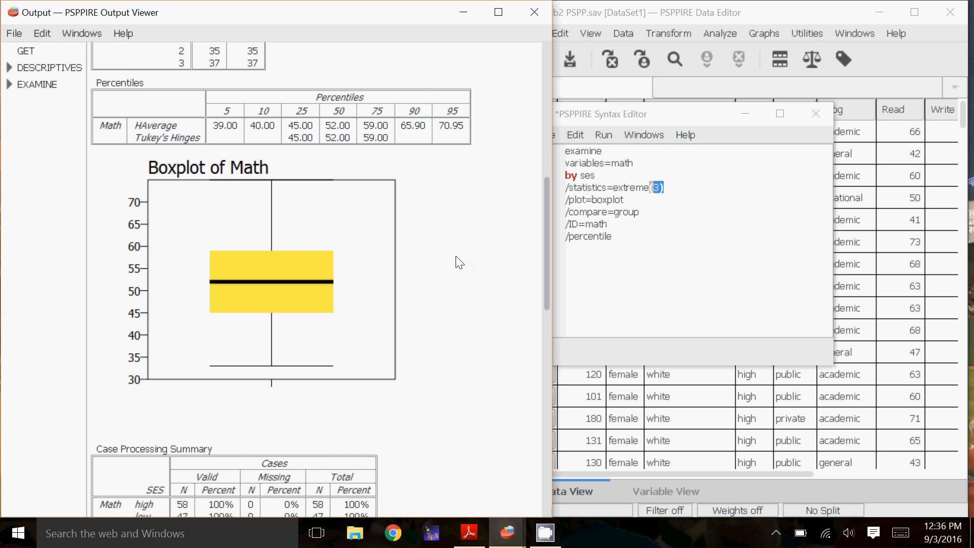
{"action": "scroll", "coordinate": [451, 245], "scroll_direction": "down", "scroll_amount": 3}
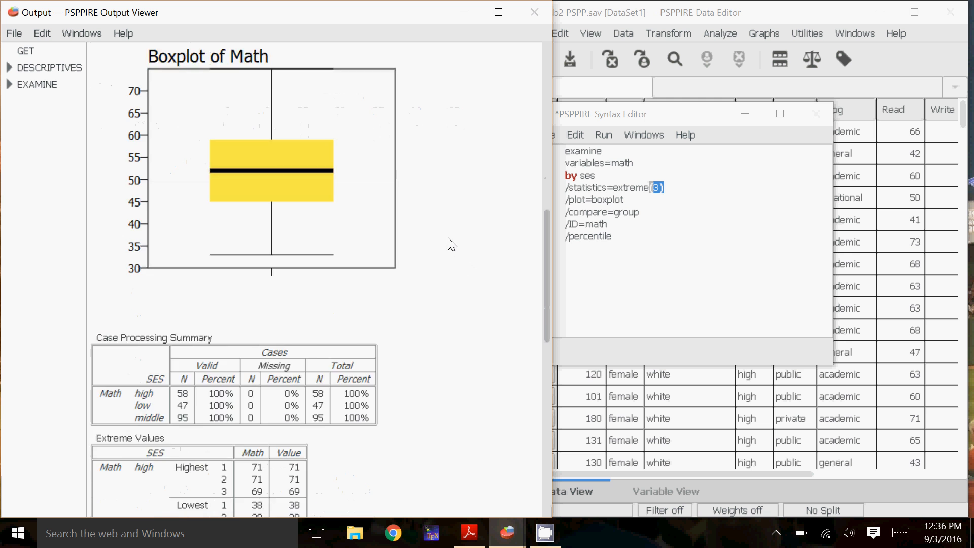
{"action": "scroll", "coordinate": [451, 244], "scroll_direction": "down", "scroll_amount": 3}
{"action": "scroll", "coordinate": [452, 238], "scroll_direction": "down", "scroll_amount": 3}
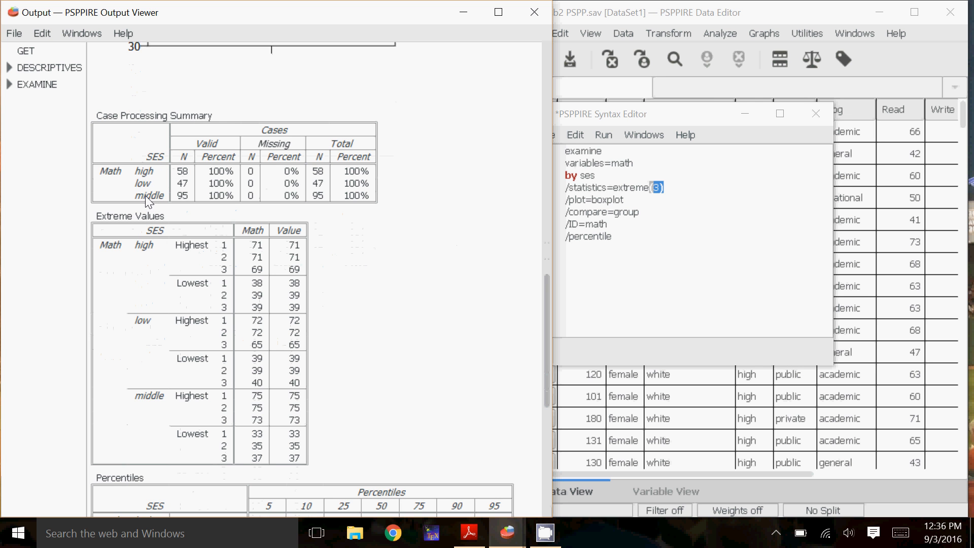
{"action": "scroll", "coordinate": [409, 246], "scroll_direction": "down", "scroll_amount": 2}
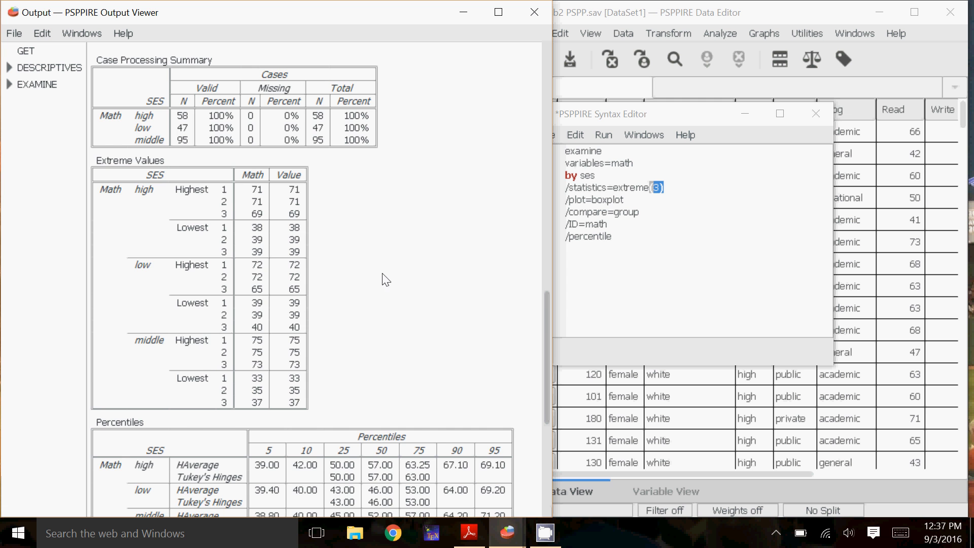
{"action": "scroll", "coordinate": [424, 239], "scroll_direction": "down", "scroll_amount": 3}
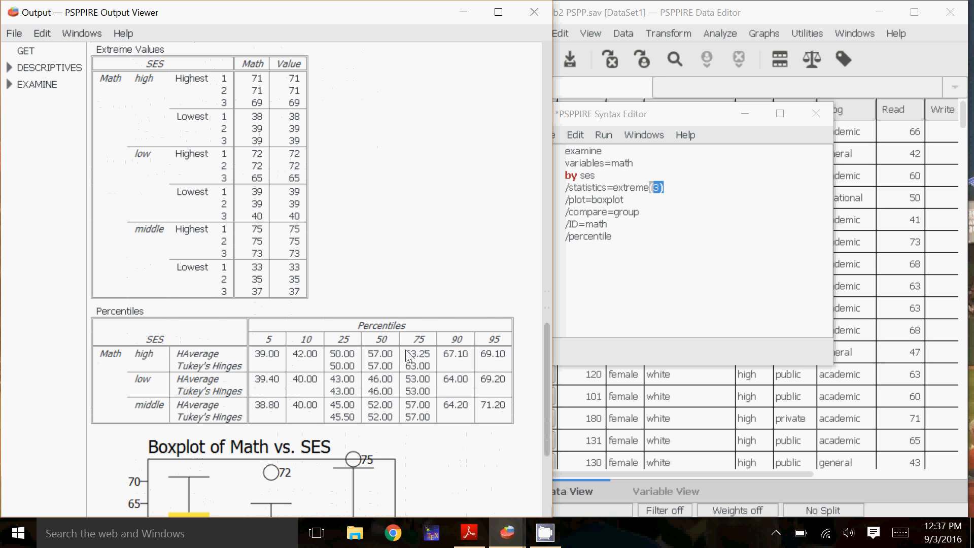
{"action": "scroll", "coordinate": [453, 337], "scroll_direction": "down", "scroll_amount": 5}
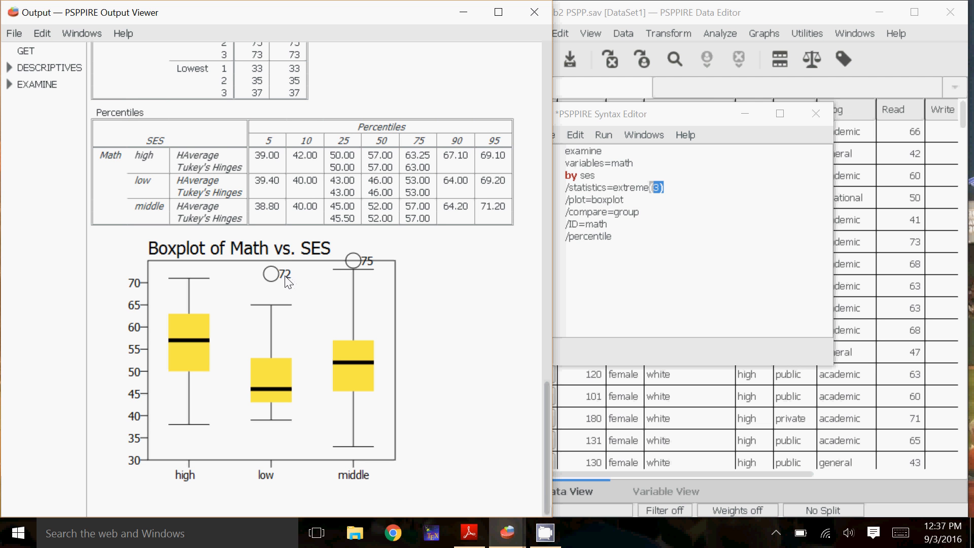
- Compare the "/ID=math" line with the outlier labels in the Math vs. SES boxplot
{"action": "left_click", "coordinate": [614, 223]}
{"action": "left_click_drag", "start_coordinate": [614, 223], "coordinate": [568, 229]}
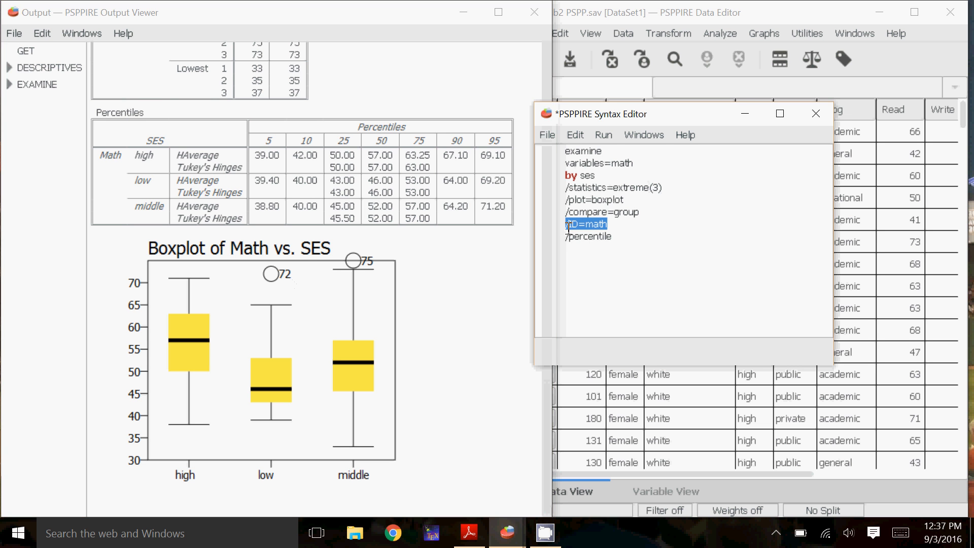
{"action": "left_click", "coordinate": [637, 234]}
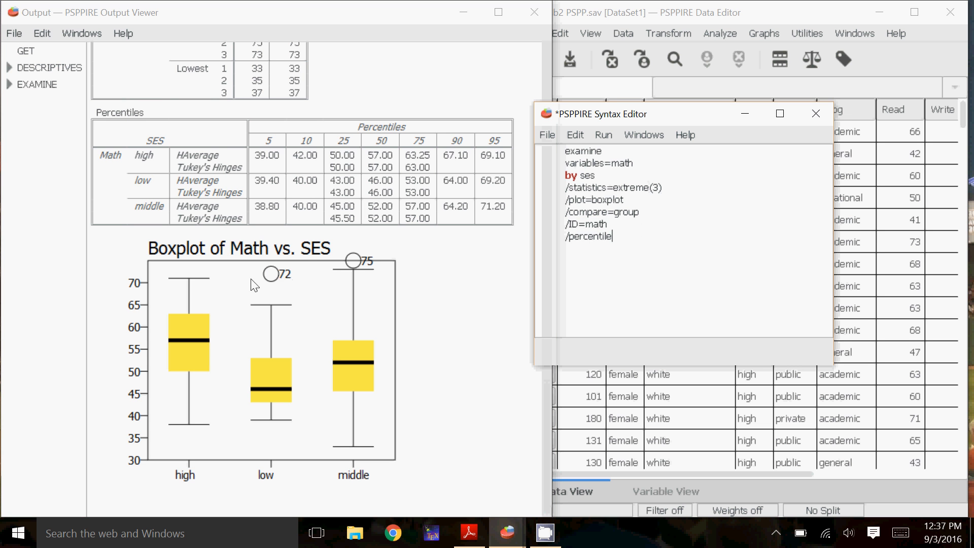
{"action": "left_click", "coordinate": [447, 293]}
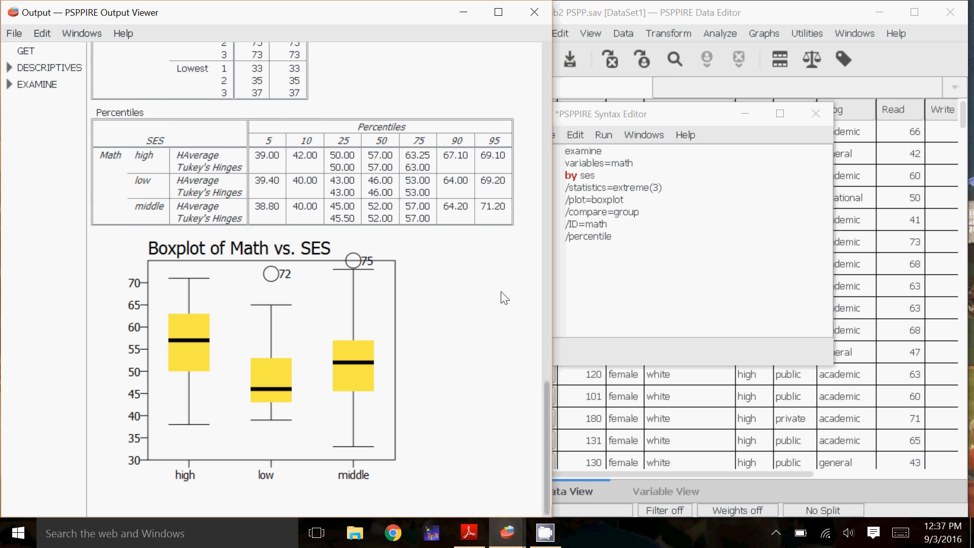
- Add write as a second variable on the variables line and locate the Math and Write columns in the Data Editor
{"action": "left_click", "coordinate": [647, 268]}
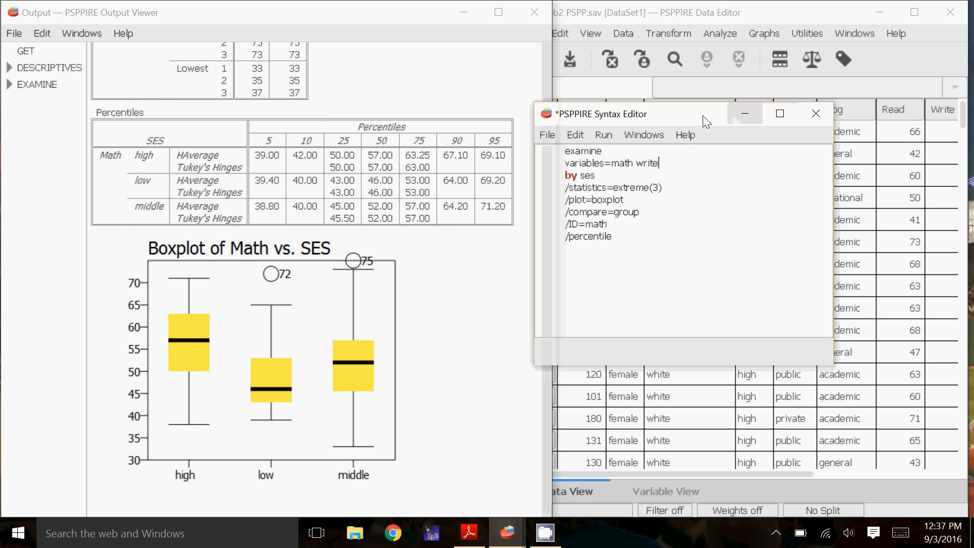
{"action": "left_click_drag", "start_coordinate": [703, 118], "coordinate": [701, 138]}
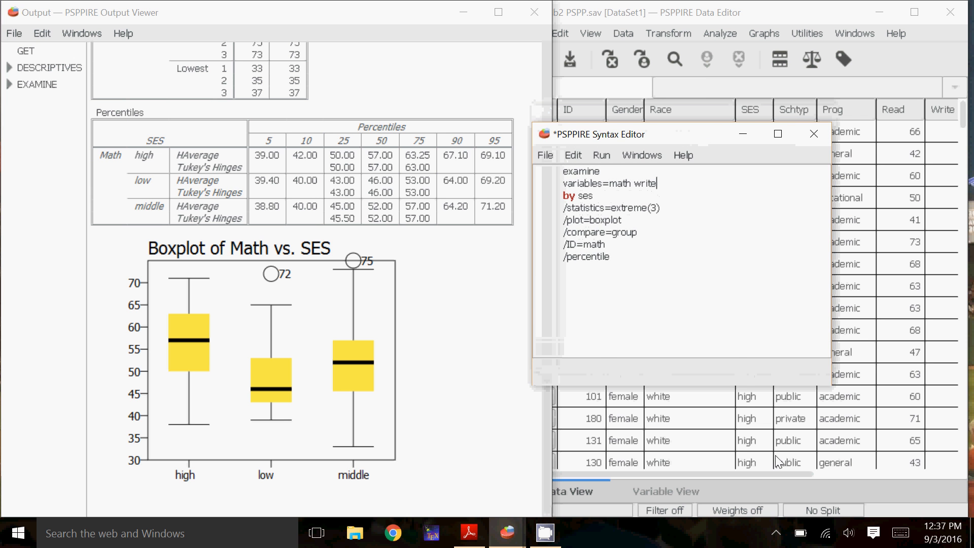
{"action": "left_click_drag", "start_coordinate": [762, 475], "coordinate": [845, 479]}
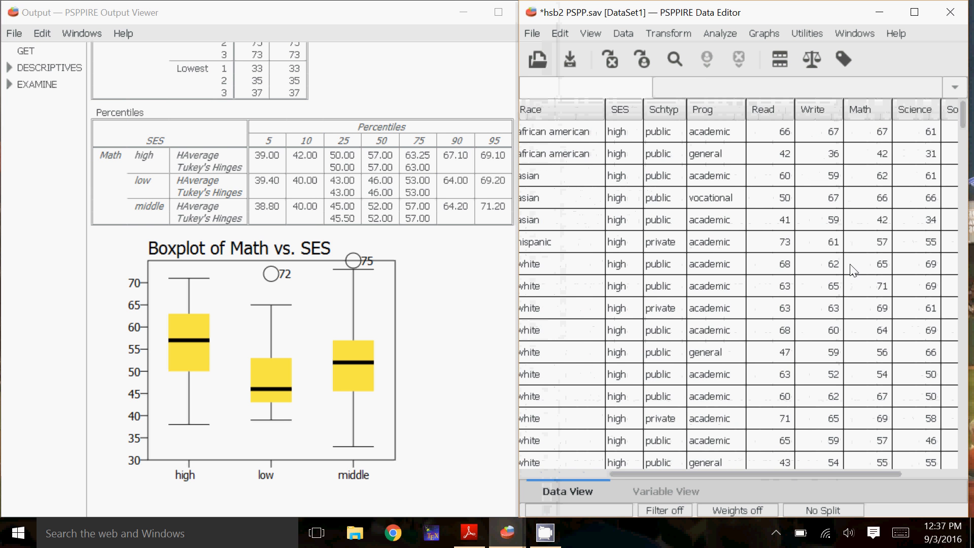
{"action": "left_click", "coordinate": [863, 104]}
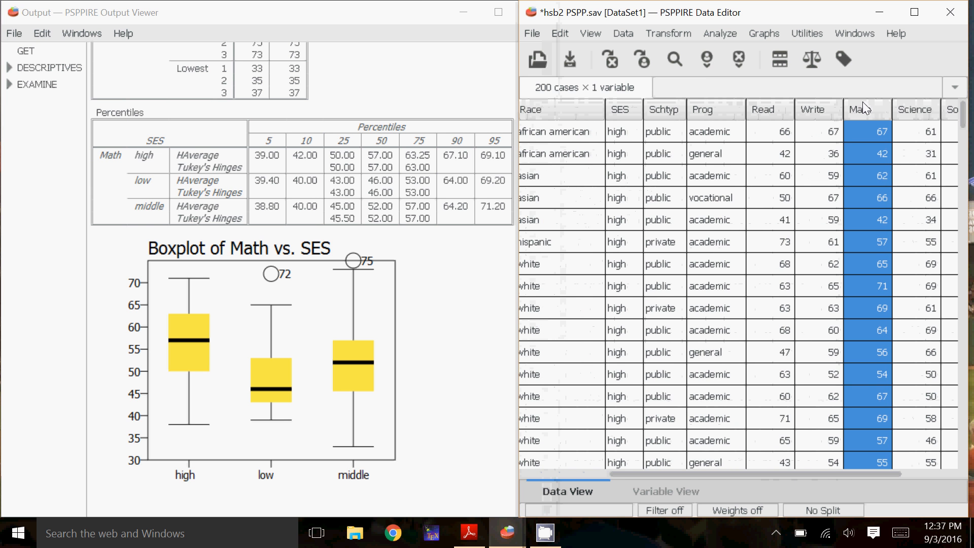
{"action": "left_click", "coordinate": [821, 108]}
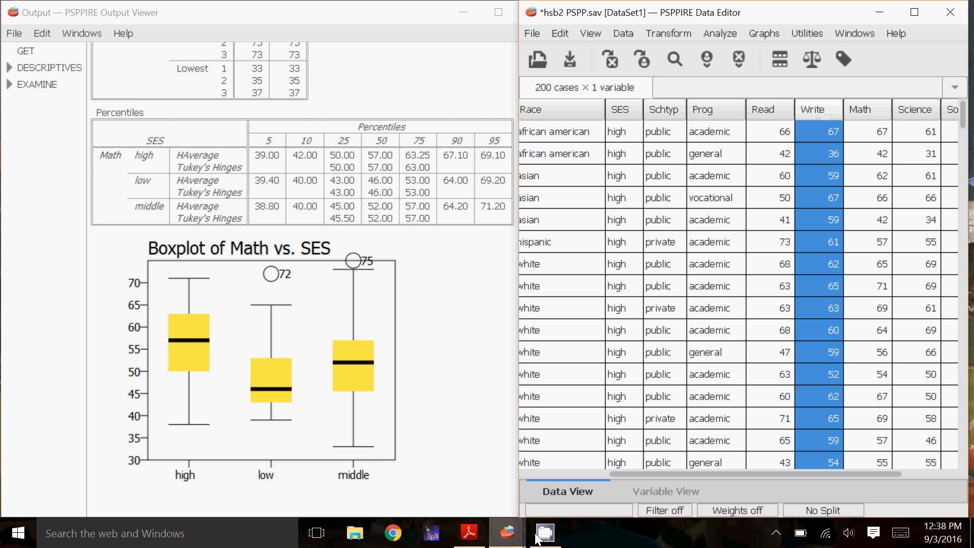
- Replace math with id on the /ID line of the syntax, checking the ID column in the Data Editor
{"action": "left_click", "coordinate": [507, 532]}
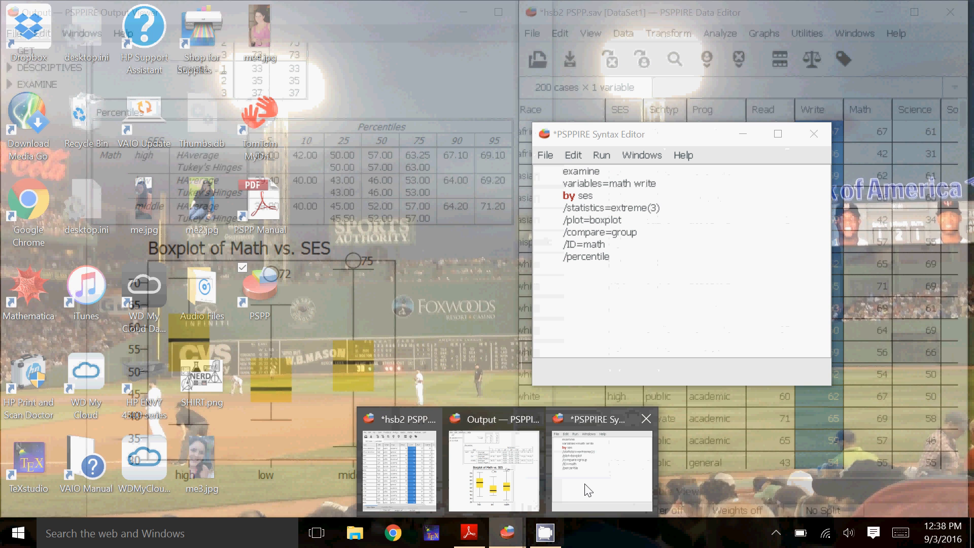
{"action": "left_click", "coordinate": [602, 466]}
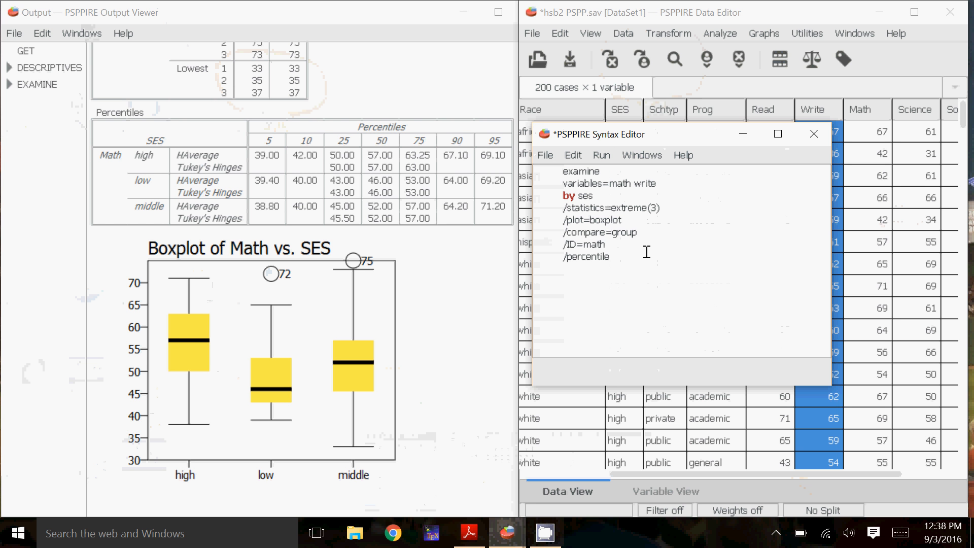
{"action": "key", "text": "BackSpace"}
{"action": "key", "text": "BackSpace"}
{"action": "key", "text": "BackSpace"}
{"action": "key", "text": "BackSpace"}
{"action": "left_click_drag", "start_coordinate": [643, 474], "coordinate": [524, 476]}
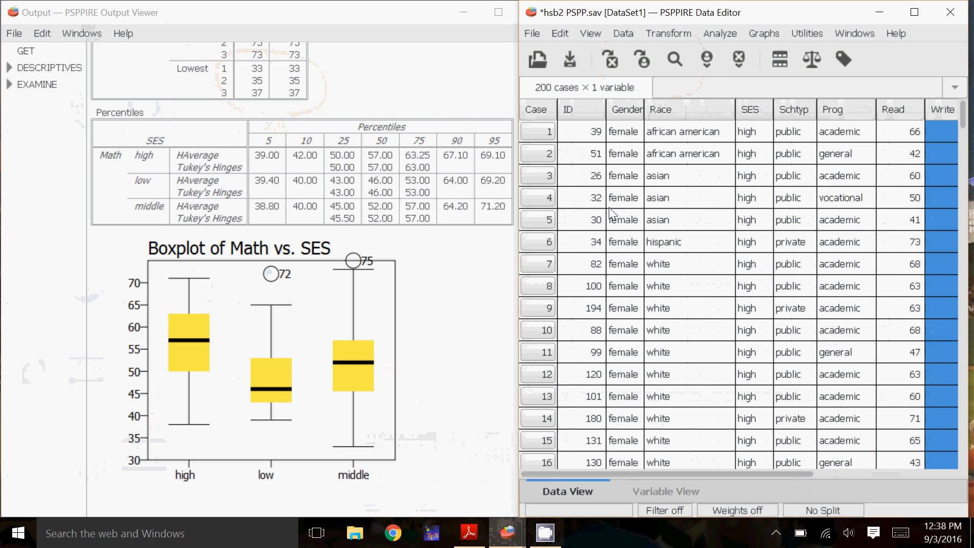
{"action": "left_click", "coordinate": [586, 106]}
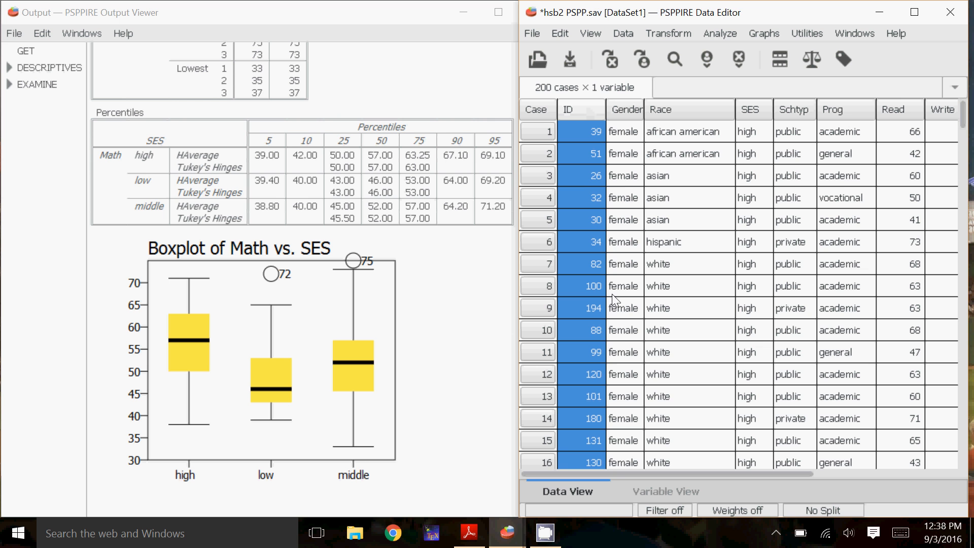
{"action": "left_click", "coordinate": [525, 538]}
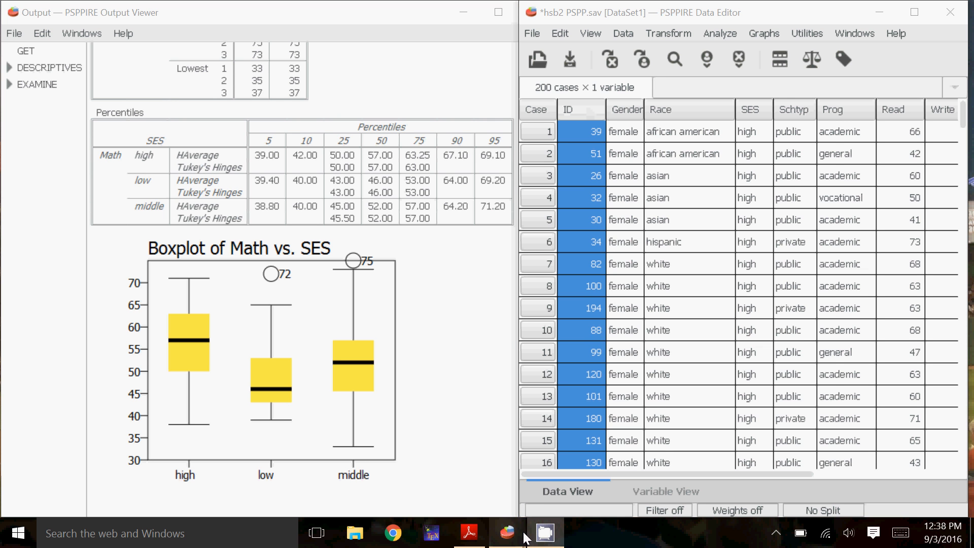
{"action": "mouse_move", "coordinate": [518, 524]}
{"action": "left_click", "coordinate": [606, 456]}
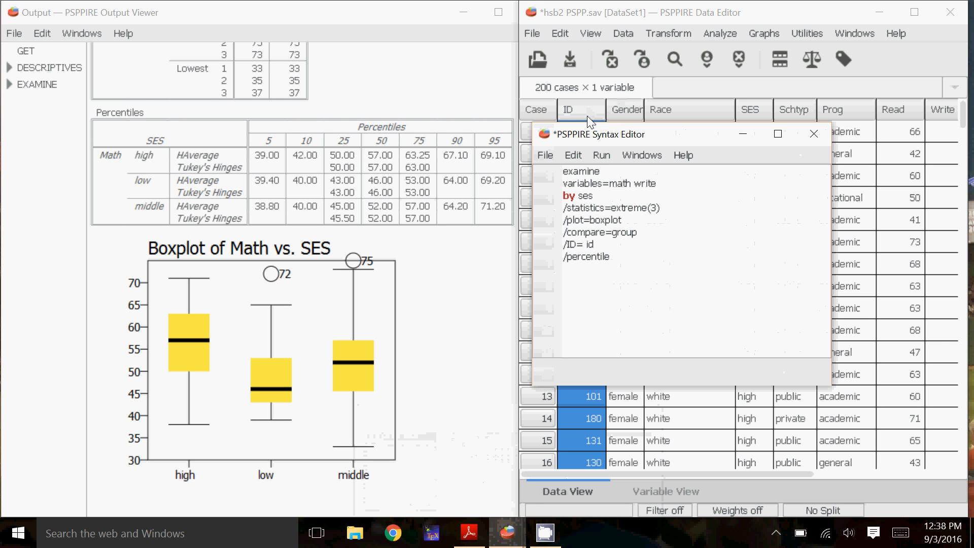
- Add gender after ses on the by line and run the whole syntax again
{"action": "left_click", "coordinate": [649, 263]}
{"action": "left_click", "coordinate": [637, 233]}
{"action": "left_click", "coordinate": [604, 199]}
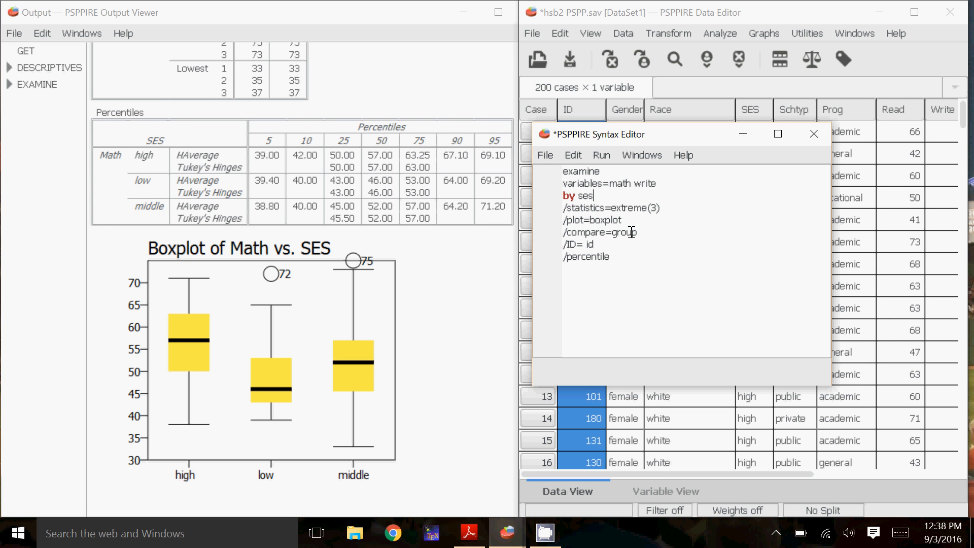
{"action": "type", "text": "gender"}
{"action": "left_click", "coordinate": [609, 157]}
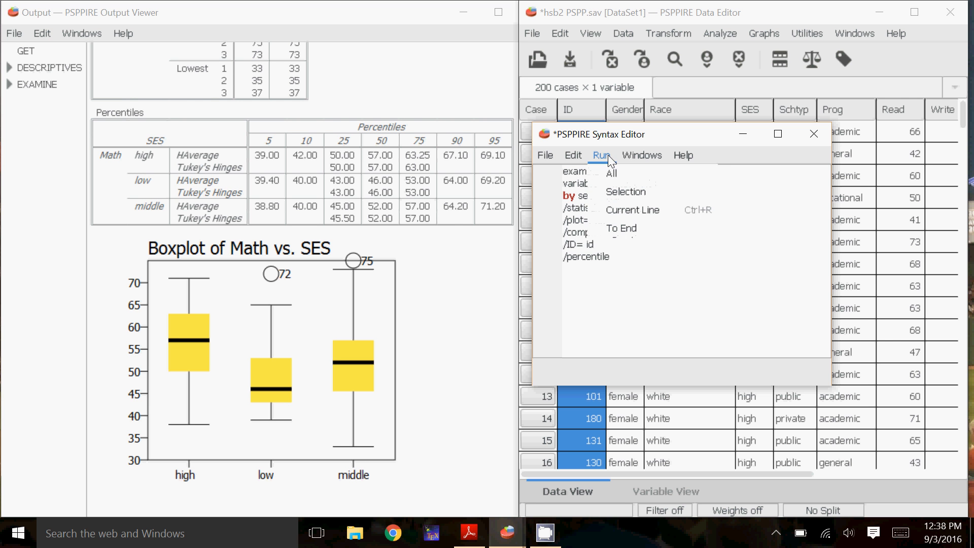
{"action": "left_click", "coordinate": [614, 172]}
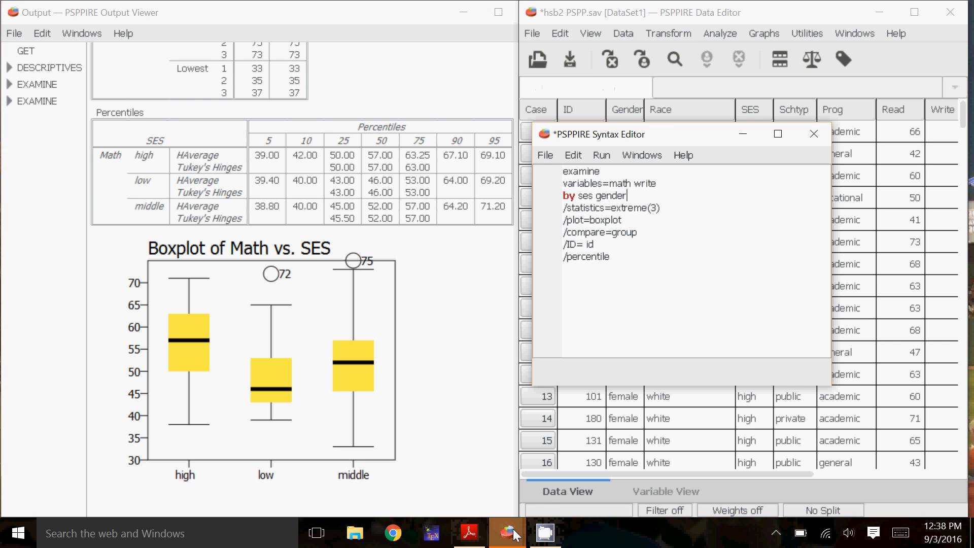
- Examine the new output's case processing summary, extreme values with case IDs, and percentiles for Math and Write
{"action": "left_click", "coordinate": [447, 412]}
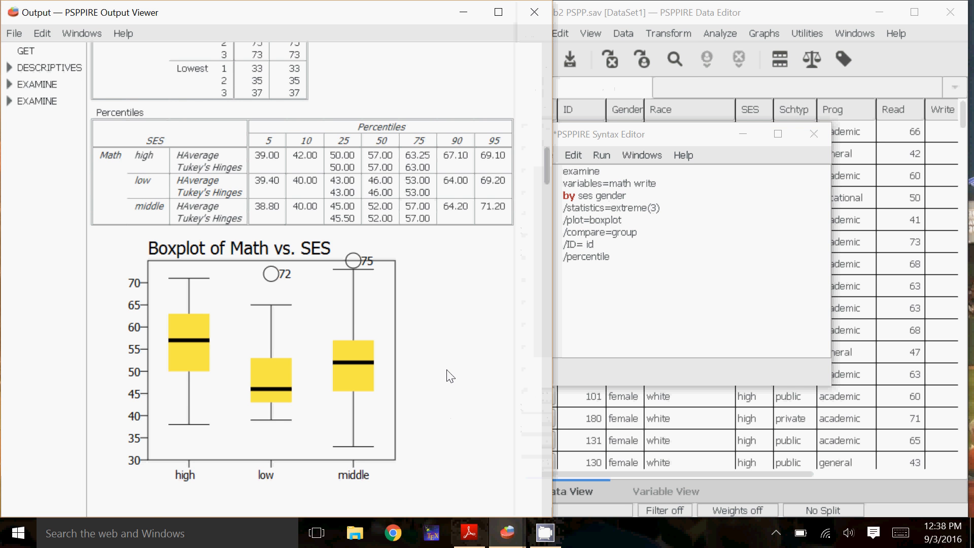
{"action": "scroll", "coordinate": [451, 372], "scroll_direction": "down", "scroll_amount": 5}
{"action": "scroll", "coordinate": [466, 358], "scroll_direction": "down", "scroll_amount": 4}
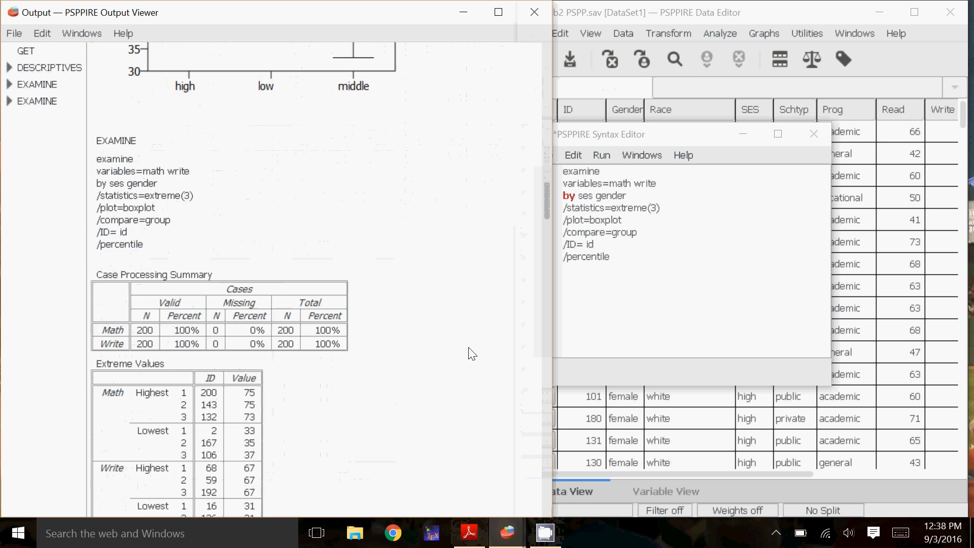
{"action": "scroll", "coordinate": [472, 339], "scroll_direction": "down", "scroll_amount": 1}
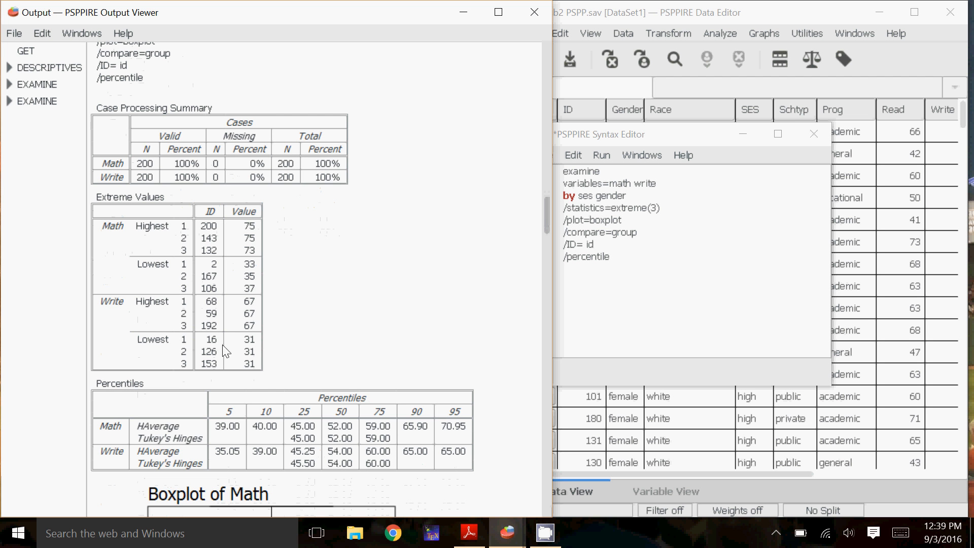
- Examine the overall boxplots of Math and Write below the percentiles table
{"action": "scroll", "coordinate": [340, 282], "scroll_direction": "down", "scroll_amount": 5}
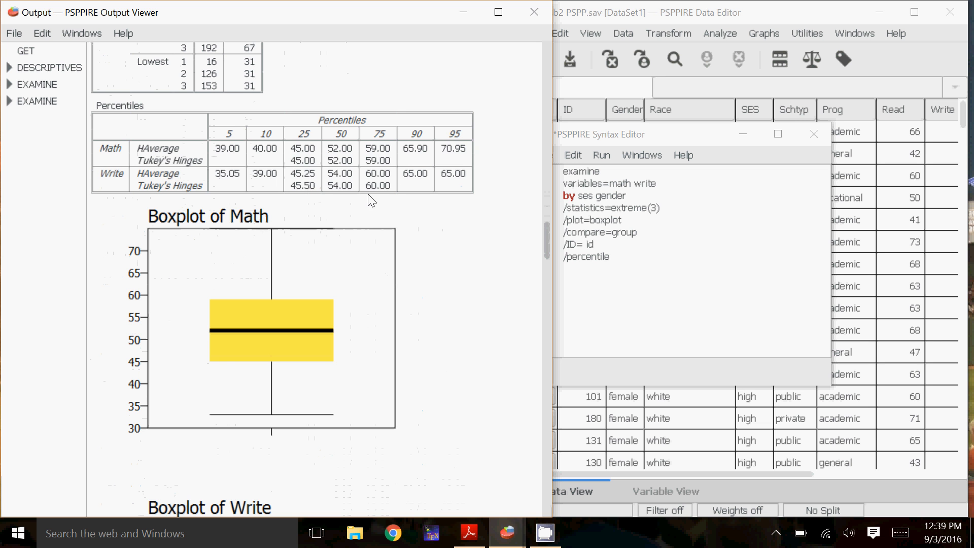
{"action": "scroll", "coordinate": [370, 282], "scroll_direction": "down", "scroll_amount": 4}
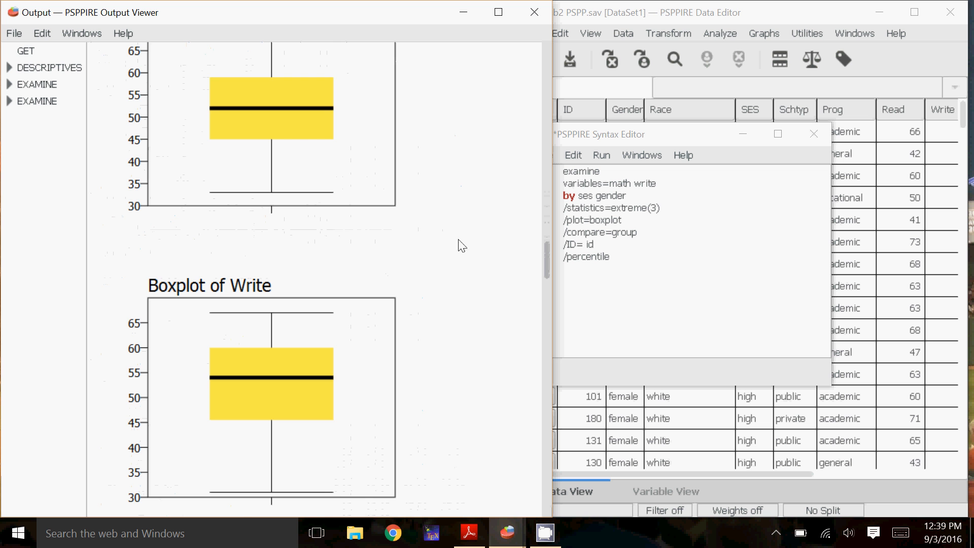
{"action": "scroll", "coordinate": [471, 236], "scroll_direction": "down", "scroll_amount": 2}
{"action": "scroll", "coordinate": [471, 235], "scroll_direction": "down", "scroll_amount": 1}
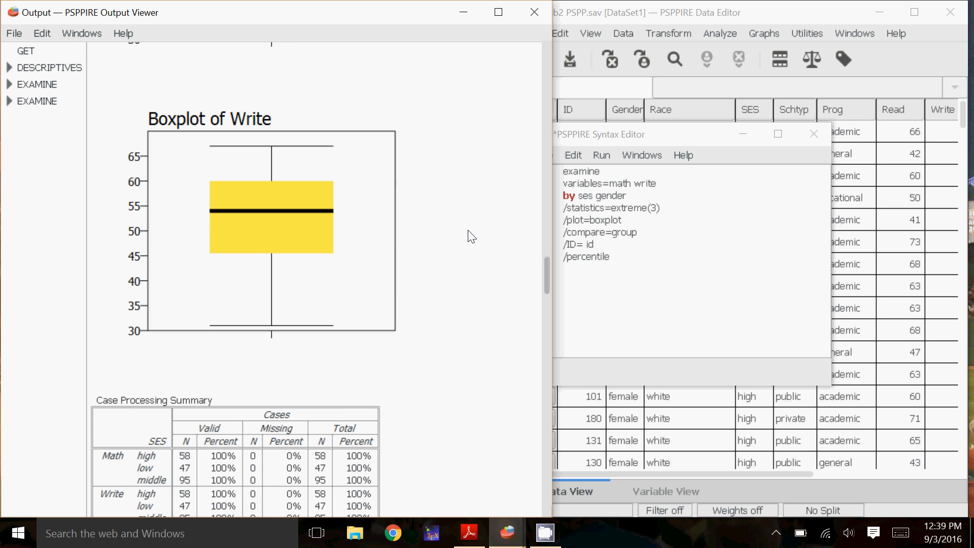
- Examine the case processing summary, extreme values and percentiles of Math and Write broken down by SES
{"action": "scroll", "coordinate": [489, 254], "scroll_direction": "down", "scroll_amount": 2}
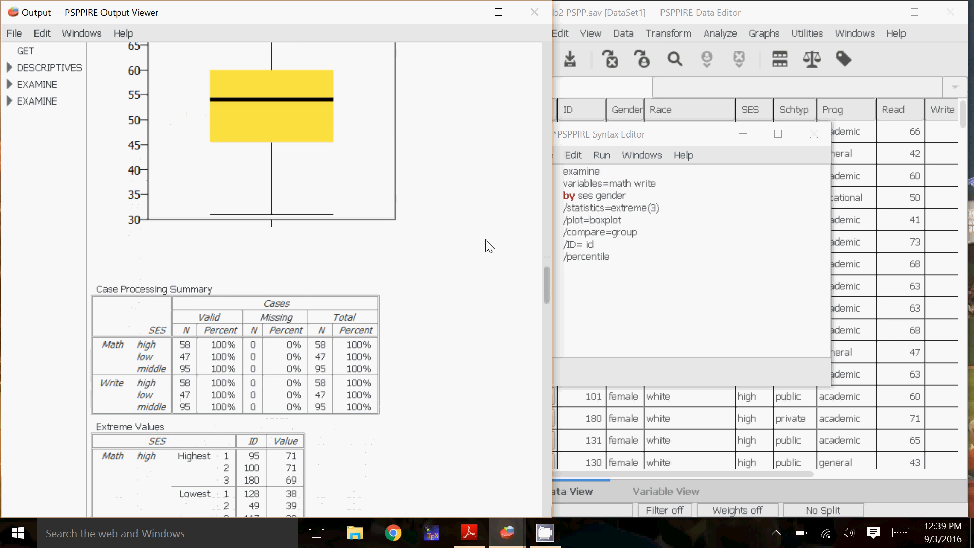
{"action": "scroll", "coordinate": [491, 241], "scroll_direction": "down", "scroll_amount": 2}
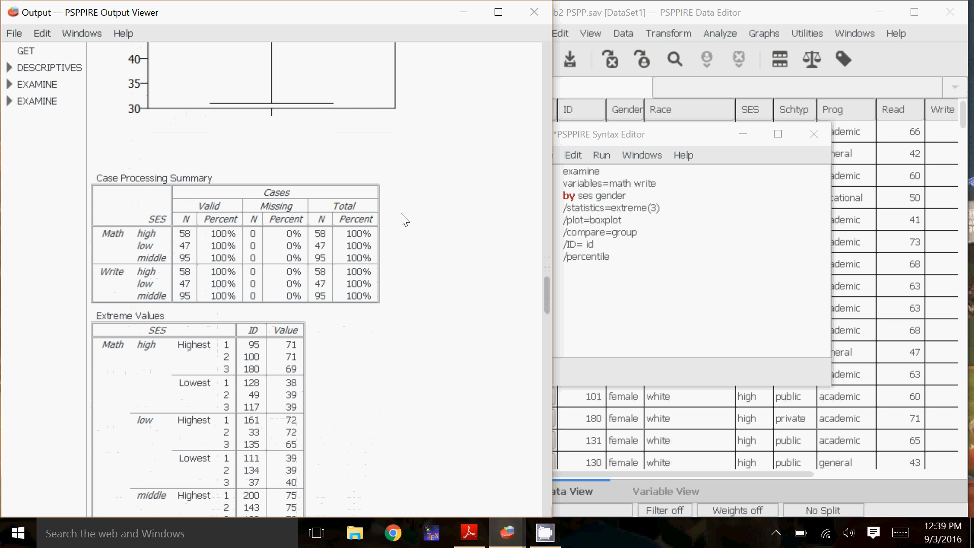
{"action": "scroll", "coordinate": [404, 220], "scroll_direction": "down", "scroll_amount": 4}
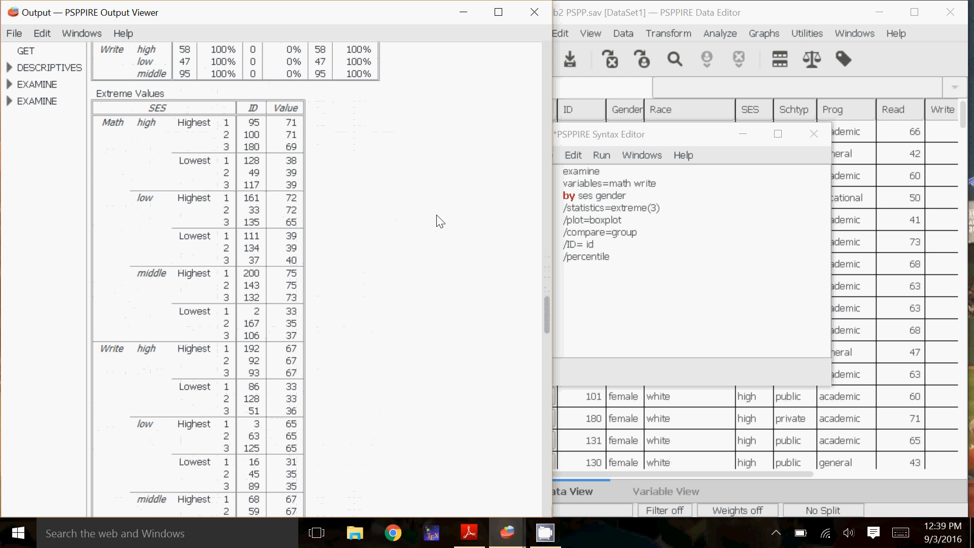
{"action": "scroll", "coordinate": [365, 199], "scroll_direction": "down", "scroll_amount": 1}
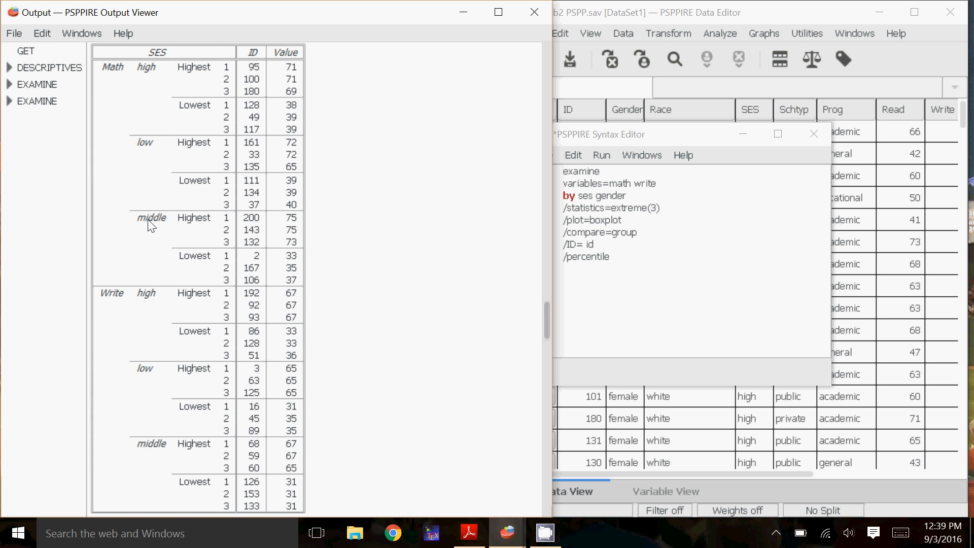
{"action": "scroll", "coordinate": [152, 206], "scroll_direction": "down", "scroll_amount": 3}
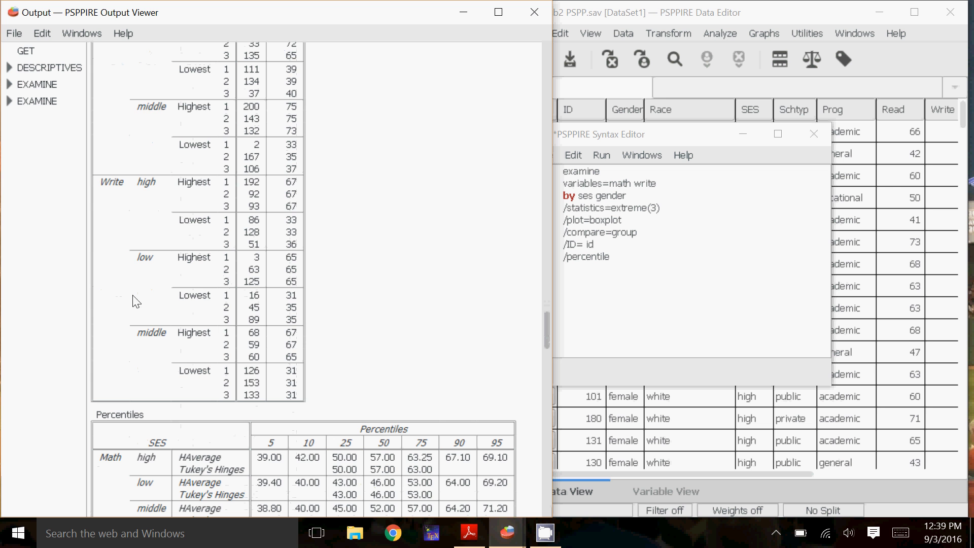
{"action": "scroll", "coordinate": [456, 217], "scroll_direction": "down", "scroll_amount": 6}
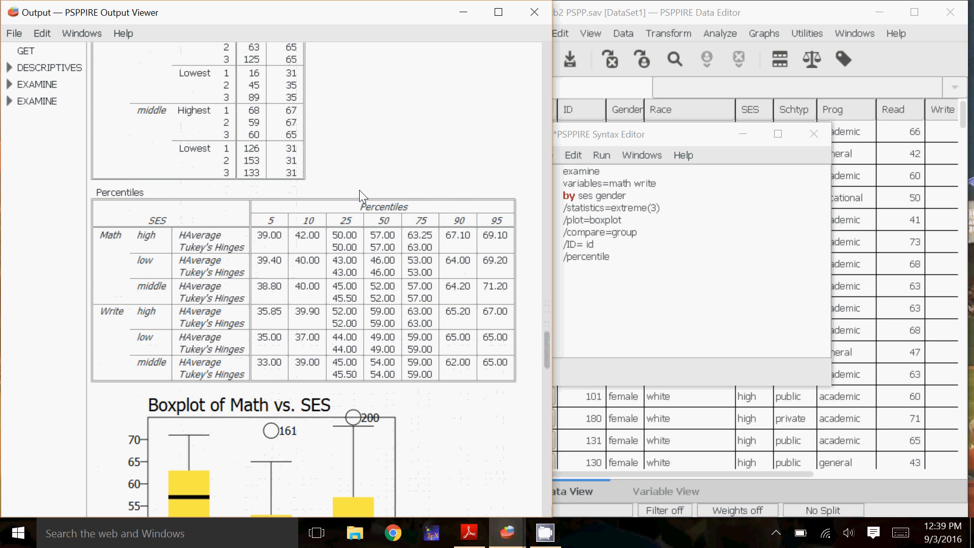
- Examine the boxplot of Math vs. SES and relate its outlier labels to the id variable on the syntax's /ID line
{"action": "scroll", "coordinate": [406, 186], "scroll_direction": "down", "scroll_amount": 6}
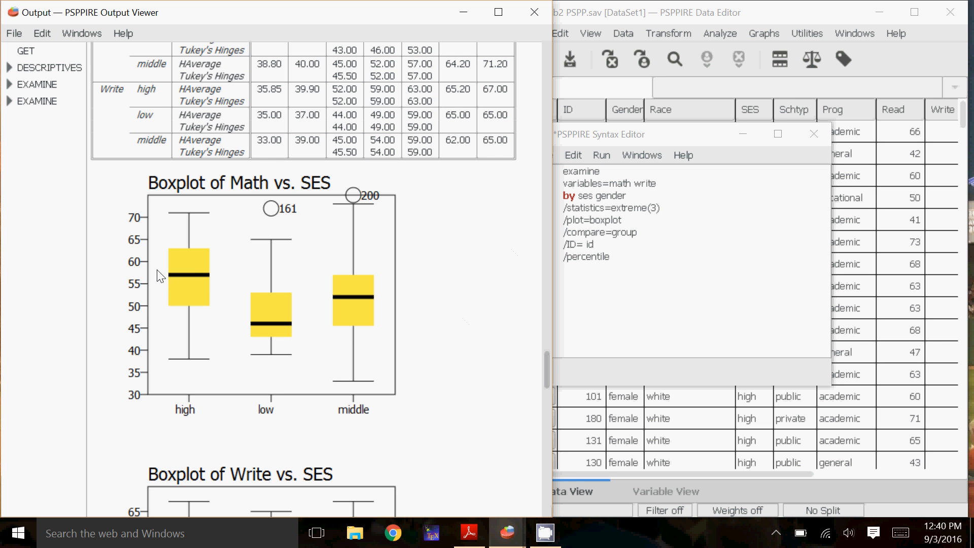
{"action": "scroll", "coordinate": [240, 297], "scroll_direction": "down", "scroll_amount": 2}
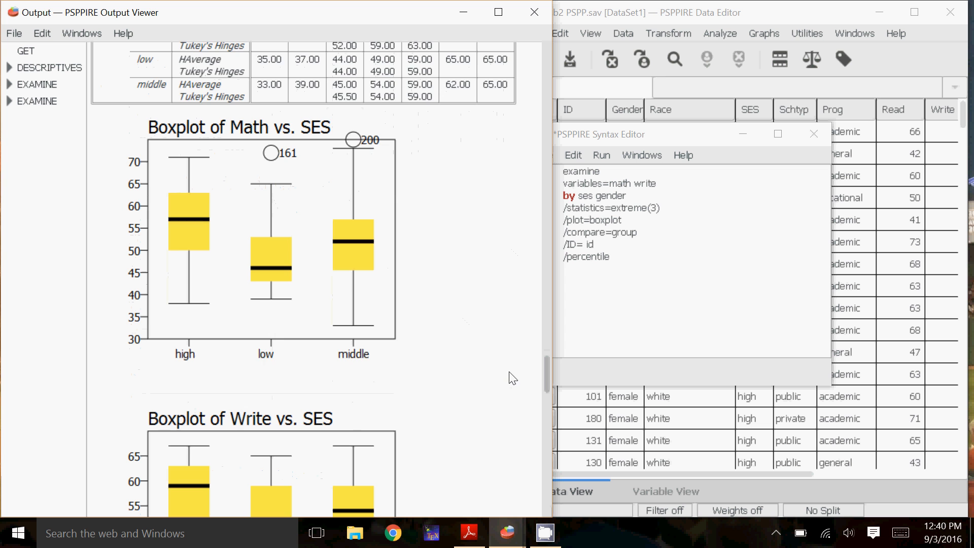
{"action": "scroll", "coordinate": [513, 378], "scroll_direction": "down", "scroll_amount": 2}
{"action": "left_click", "coordinate": [637, 234]}
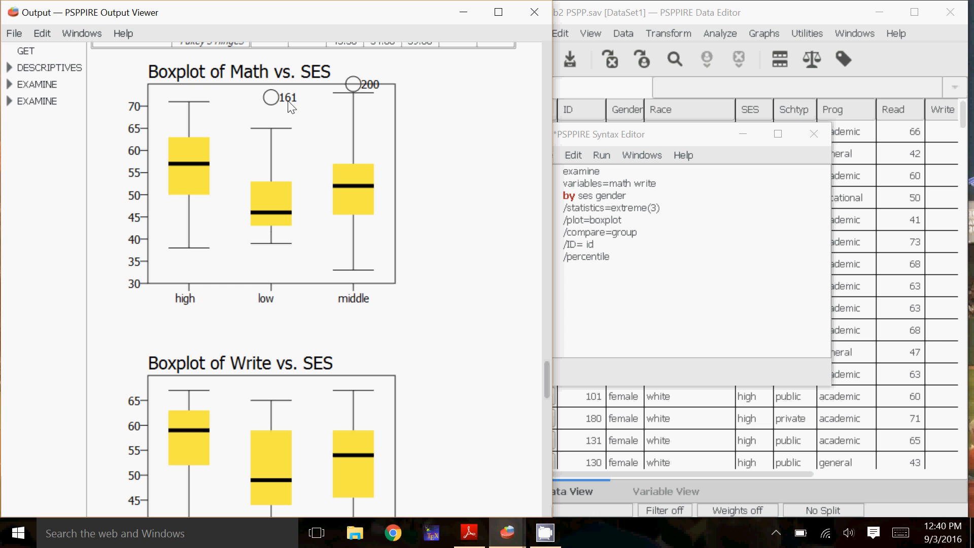
{"action": "left_click", "coordinate": [599, 231]}
{"action": "double_click", "coordinate": [588, 244]}
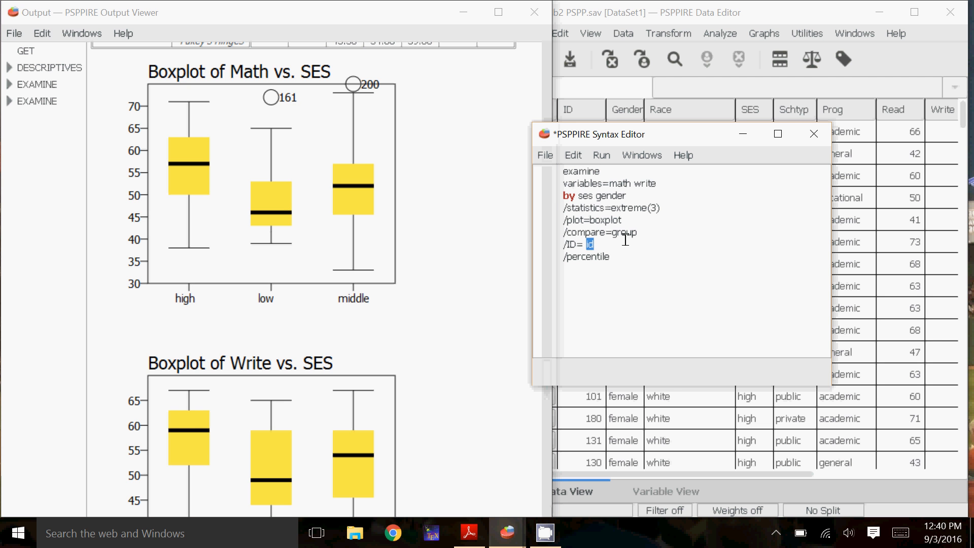
{"action": "left_click", "coordinate": [301, 177]}
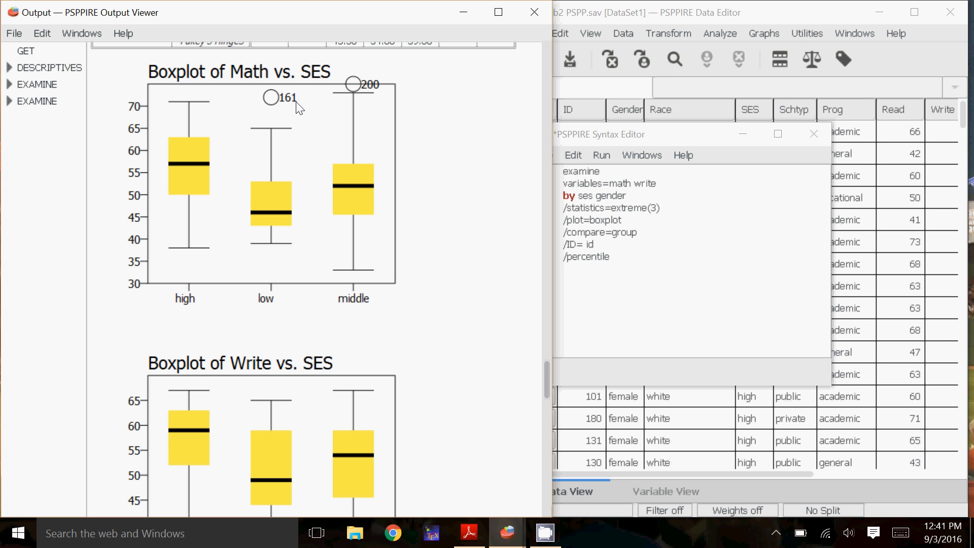
- Look up the low-SES Math outlier by its case ID in the SES extreme values table and compare it with the boxplot
{"action": "scroll", "coordinate": [424, 181], "scroll_direction": "up", "scroll_amount": 4}
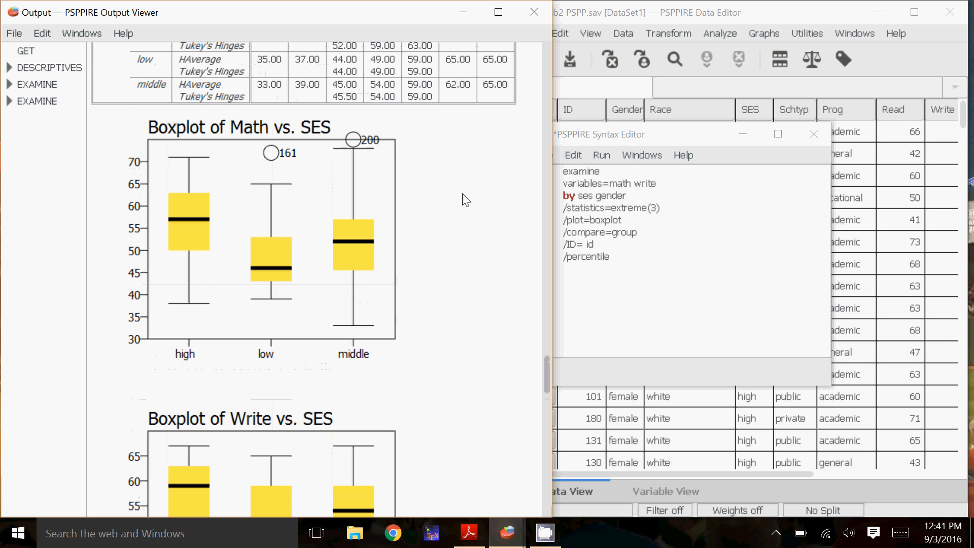
{"action": "scroll", "coordinate": [502, 205], "scroll_direction": "up", "scroll_amount": 6}
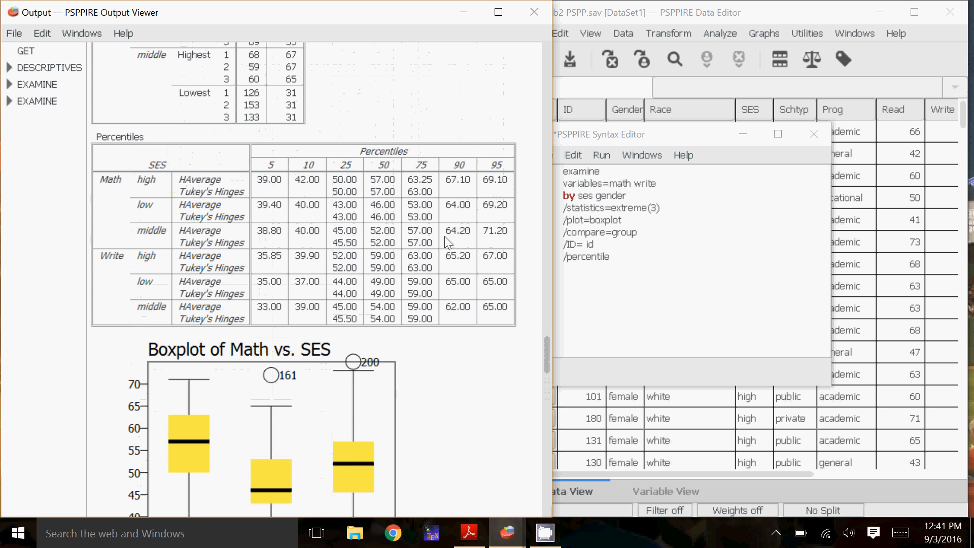
{"action": "scroll", "coordinate": [445, 235], "scroll_direction": "up", "scroll_amount": 10}
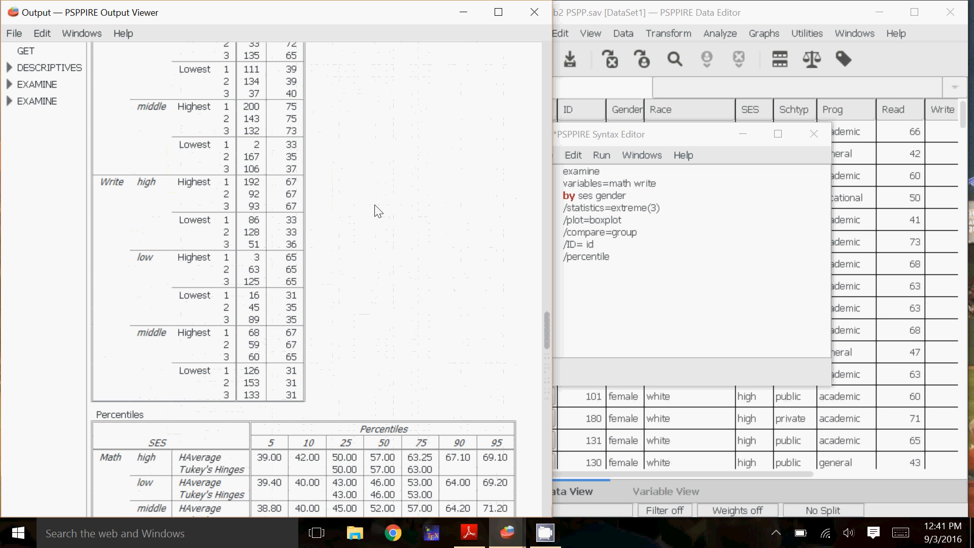
{"action": "scroll", "coordinate": [401, 227], "scroll_direction": "up", "scroll_amount": 4}
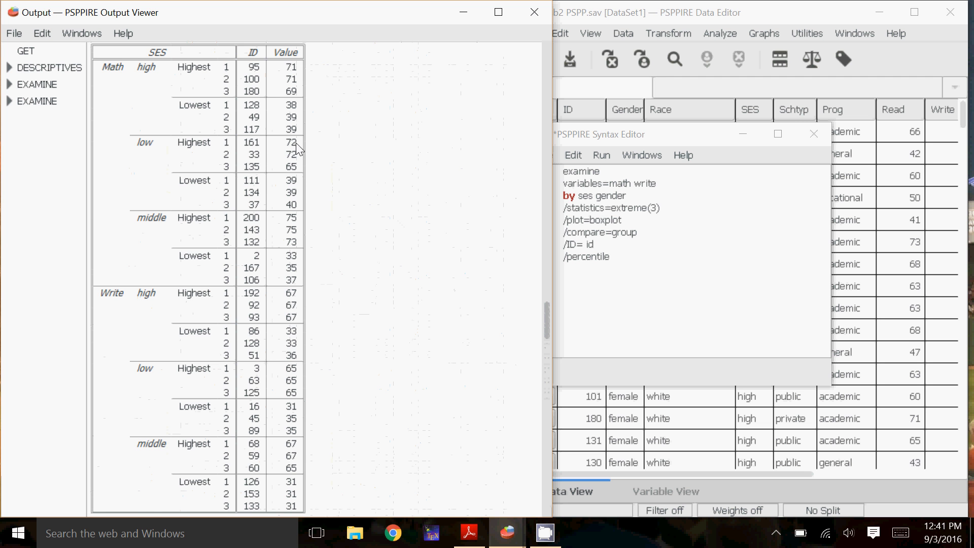
{"action": "scroll", "coordinate": [372, 169], "scroll_direction": "down", "scroll_amount": 10}
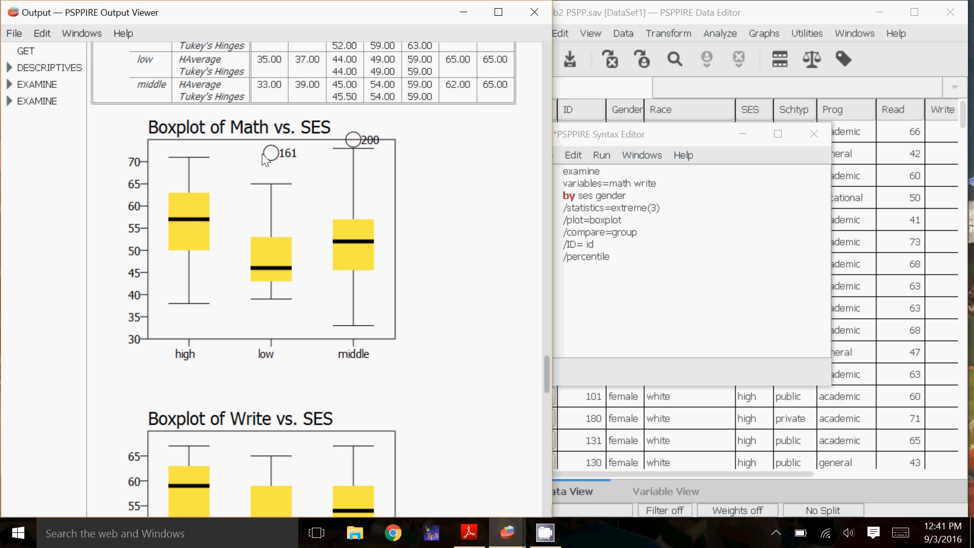
{"action": "left_click", "coordinate": [620, 184]}
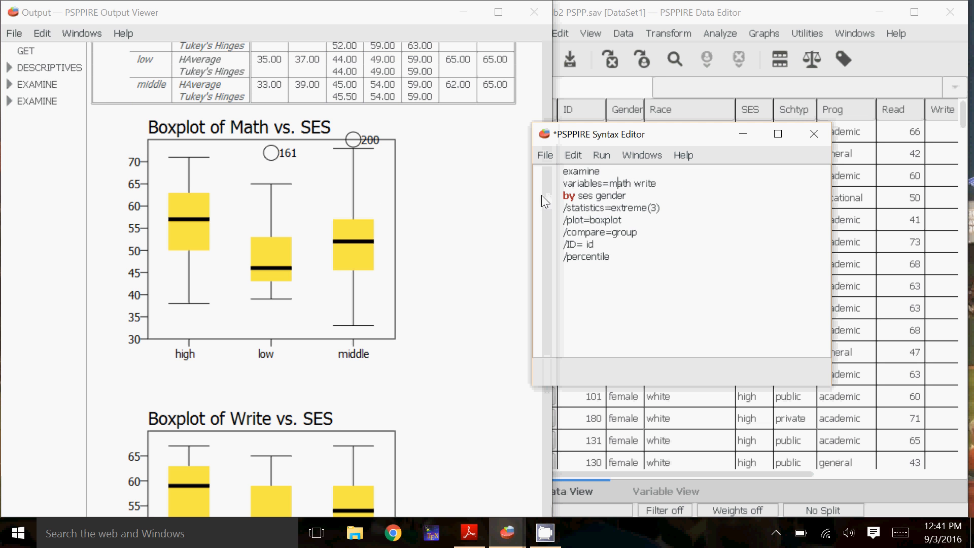
{"action": "left_click", "coordinate": [484, 197]}
- Examine the boxplot of Write vs. SES and look up its high-SES outlier in the extreme values table
{"action": "scroll", "coordinate": [483, 198], "scroll_direction": "down", "scroll_amount": 3}
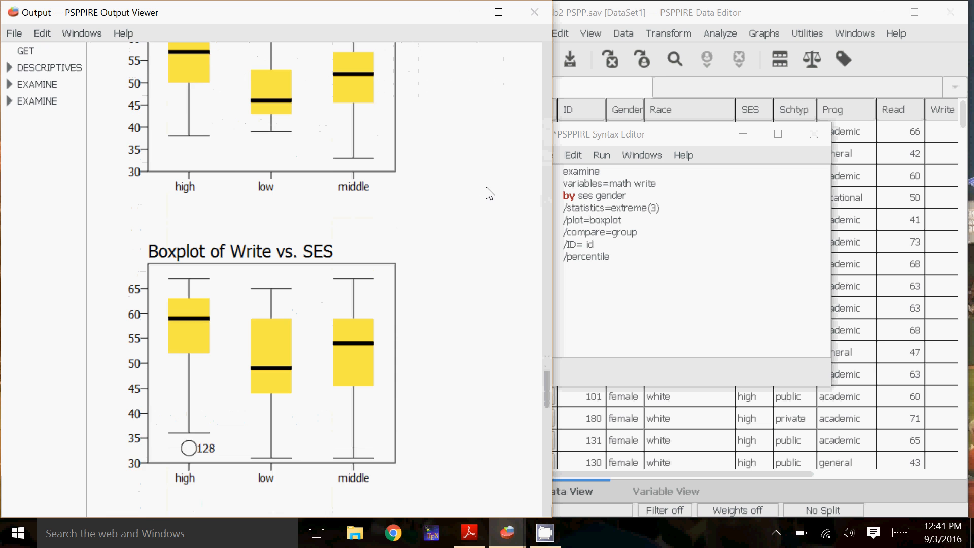
{"action": "scroll", "coordinate": [487, 196], "scroll_direction": "down", "scroll_amount": 2}
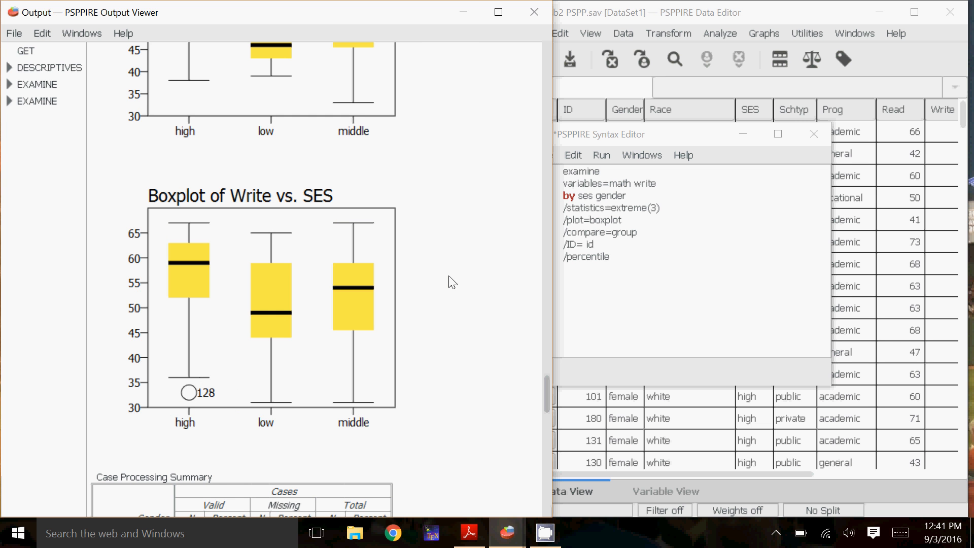
{"action": "scroll", "coordinate": [449, 280], "scroll_direction": "up", "scroll_amount": 5}
{"action": "scroll", "coordinate": [453, 280], "scroll_direction": "up", "scroll_amount": 6}
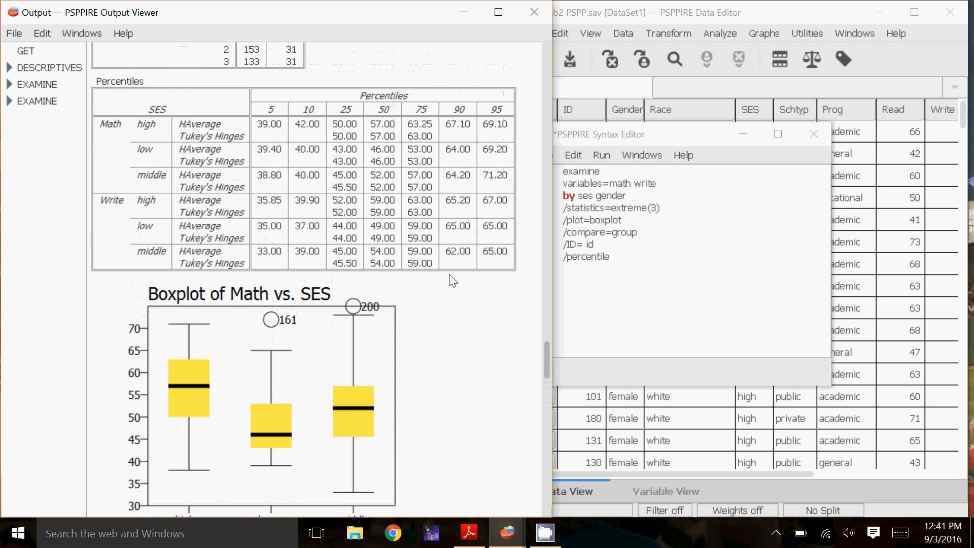
{"action": "scroll", "coordinate": [453, 278], "scroll_direction": "up", "scroll_amount": 1}
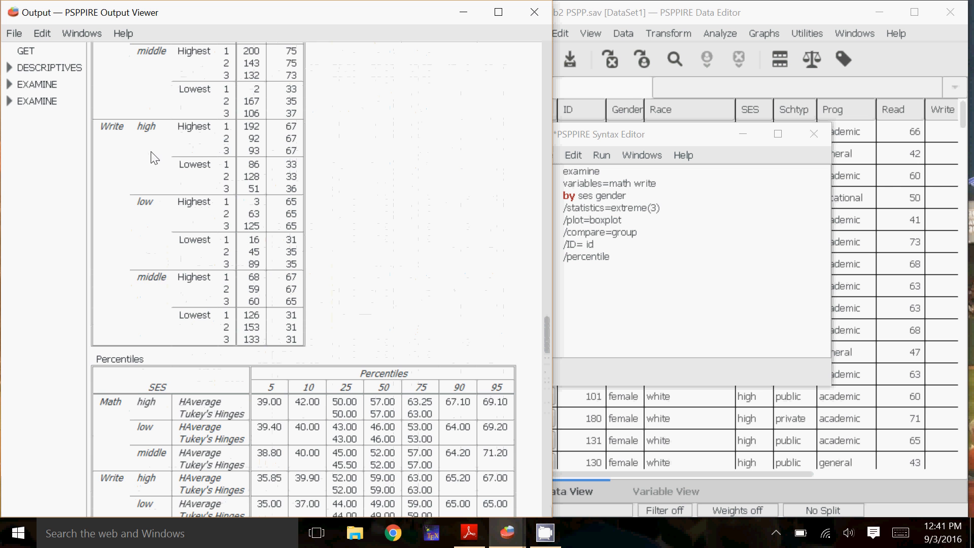
{"action": "scroll", "coordinate": [216, 199], "scroll_direction": "down", "scroll_amount": 10}
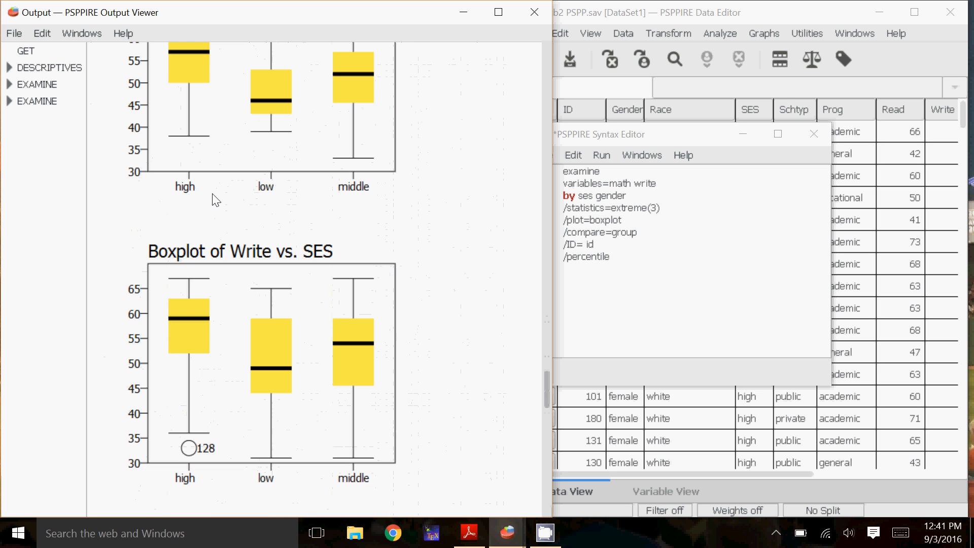
{"action": "scroll", "coordinate": [216, 199], "scroll_direction": "up", "scroll_amount": 10}
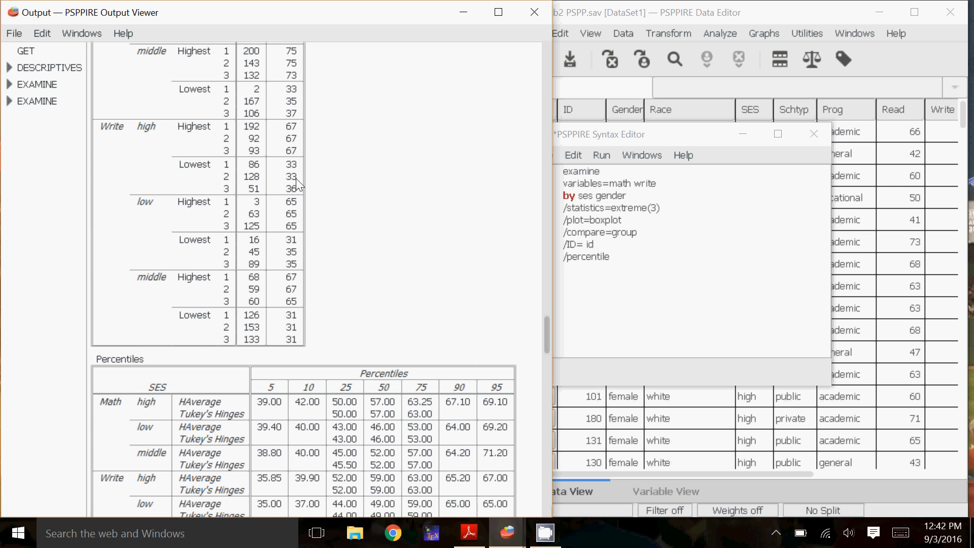
- Examine the case processing summary, extreme values and percentiles of Math and Write broken down by gender
{"action": "scroll", "coordinate": [375, 197], "scroll_direction": "down", "scroll_amount": 5}
{"action": "scroll", "coordinate": [380, 192], "scroll_direction": "down", "scroll_amount": 12}
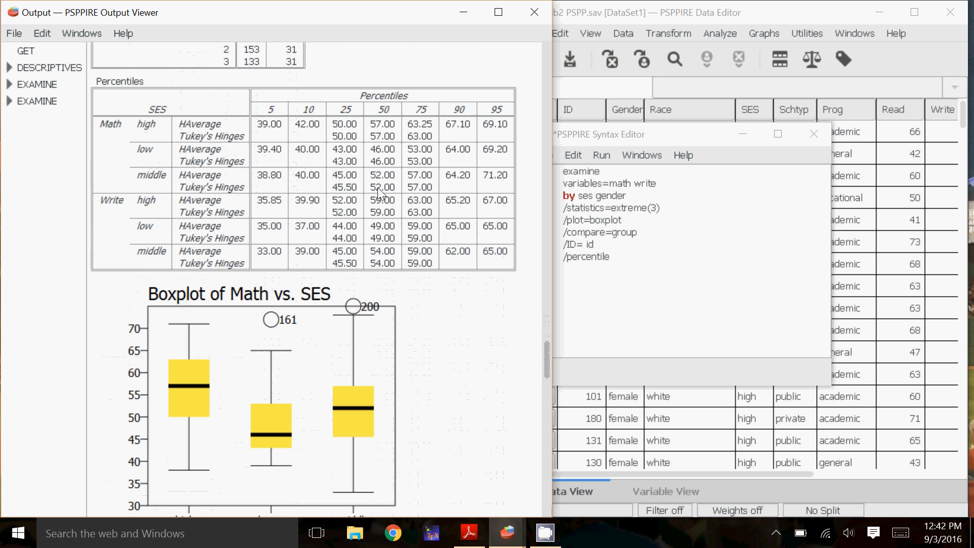
{"action": "scroll", "coordinate": [388, 191], "scroll_direction": "down", "scroll_amount": 5}
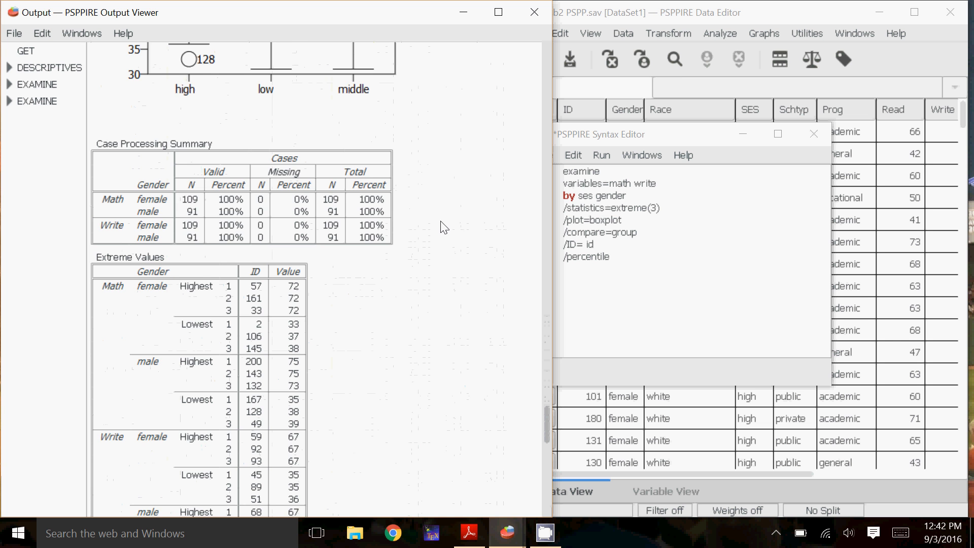
{"action": "scroll", "coordinate": [444, 223], "scroll_direction": "down", "scroll_amount": 2}
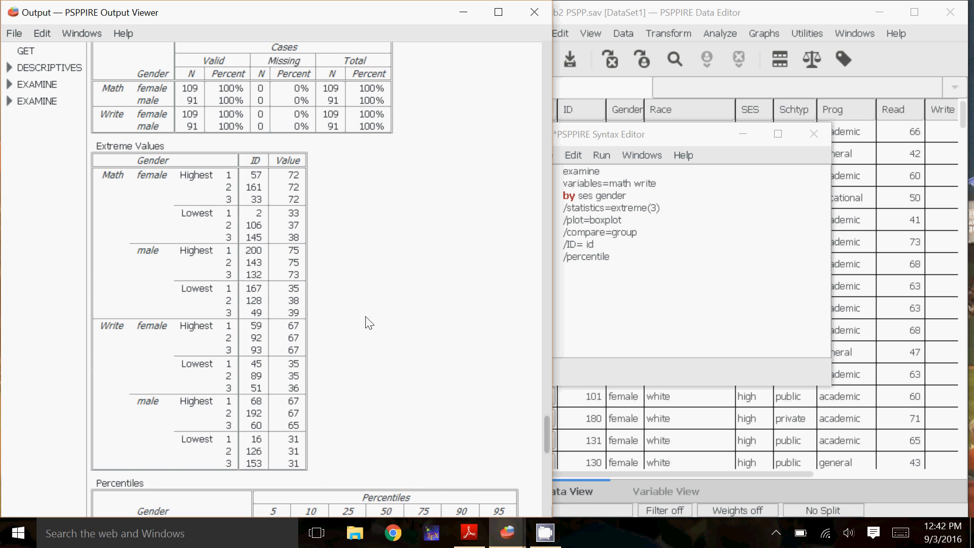
{"action": "scroll", "coordinate": [401, 295], "scroll_direction": "down", "scroll_amount": 2}
{"action": "scroll", "coordinate": [400, 295], "scroll_direction": "down", "scroll_amount": 6}
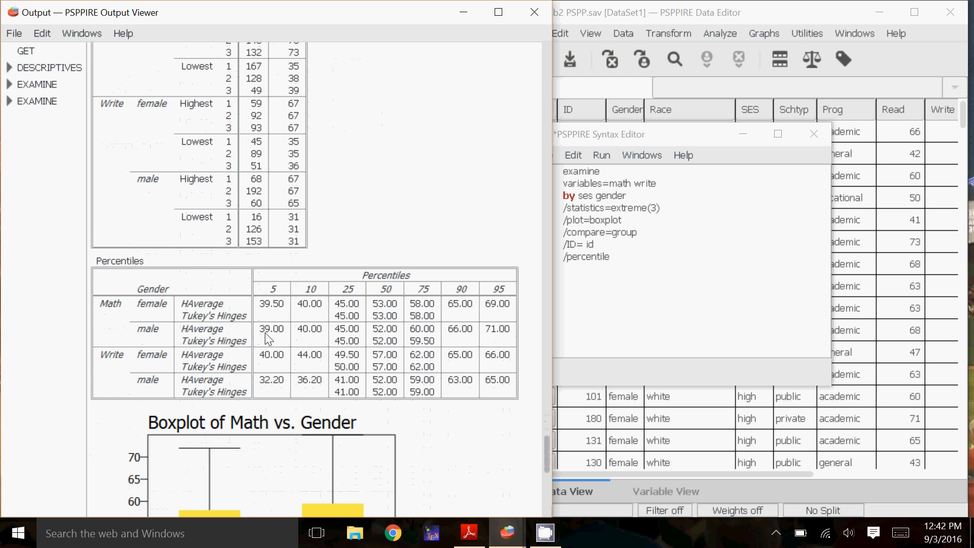
- Compare the female and male distributions in the boxplots of Math vs. Gender and Write vs. Gender
{"action": "scroll", "coordinate": [420, 325], "scroll_direction": "down", "scroll_amount": 10}
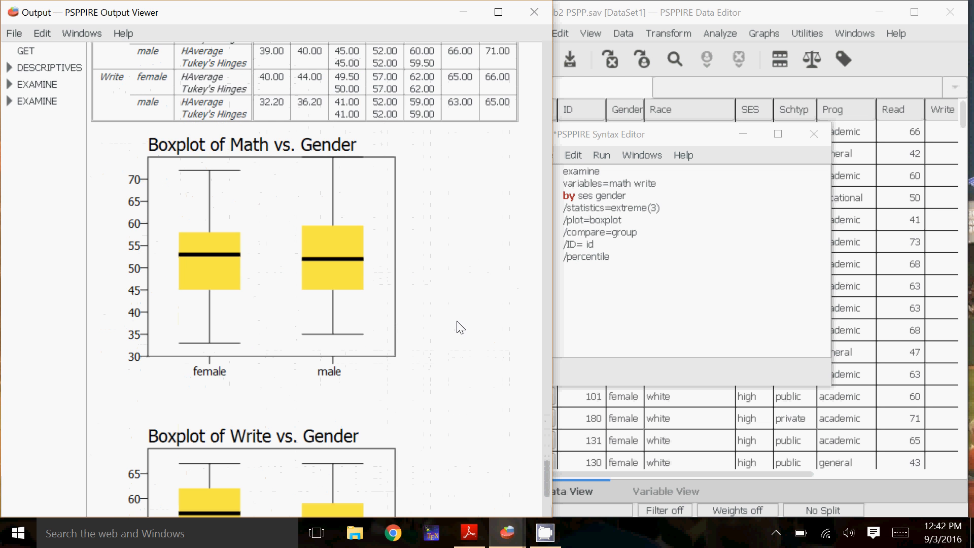
{"action": "scroll", "coordinate": [462, 312], "scroll_direction": "down", "scroll_amount": 2}
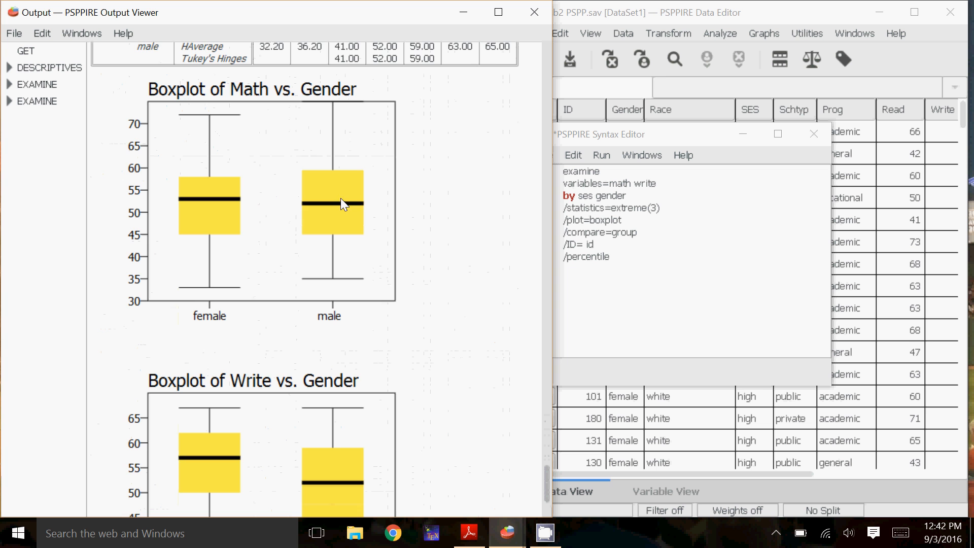
{"action": "scroll", "coordinate": [439, 197], "scroll_direction": "down", "scroll_amount": 2}
{"action": "scroll", "coordinate": [443, 197], "scroll_direction": "down", "scroll_amount": 3}
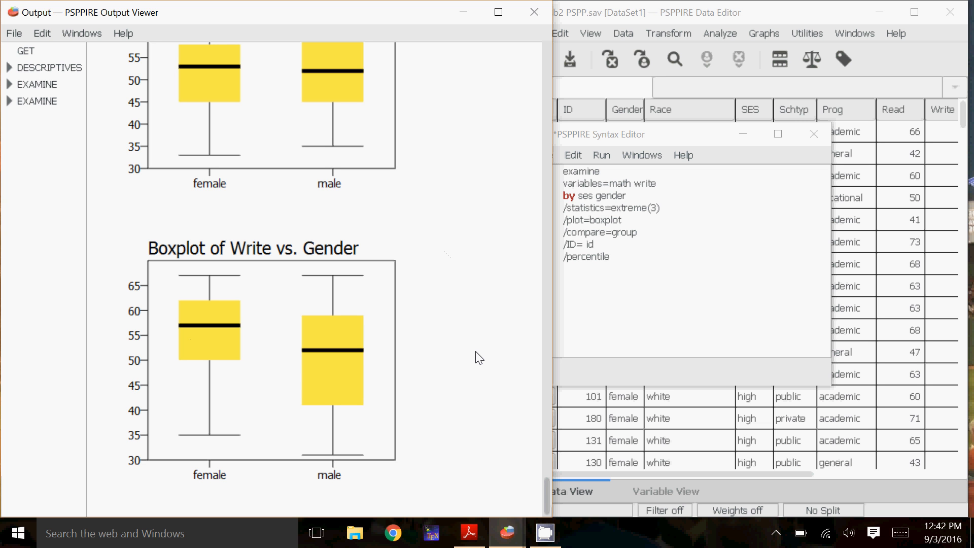
{"action": "left_click", "coordinate": [654, 294]}
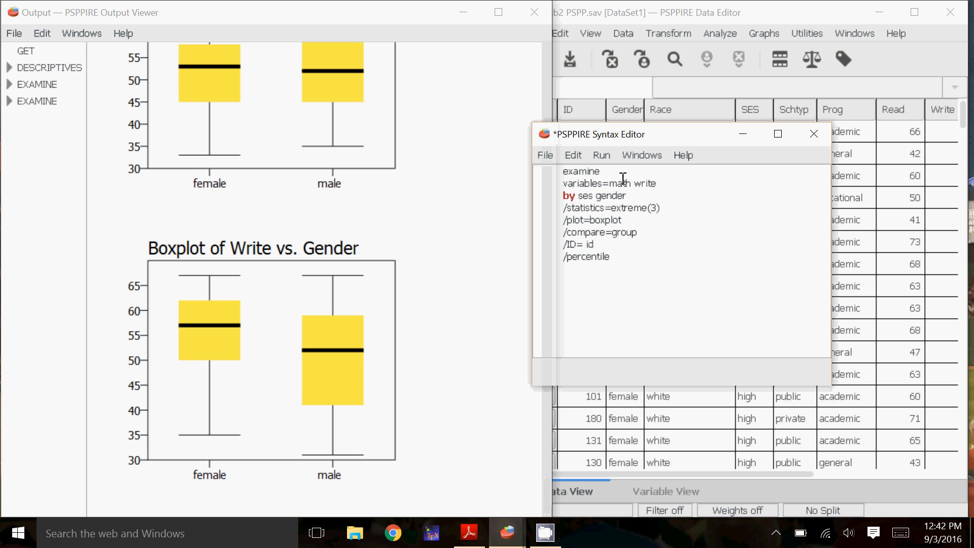
{"action": "left_click", "coordinate": [682, 16]}
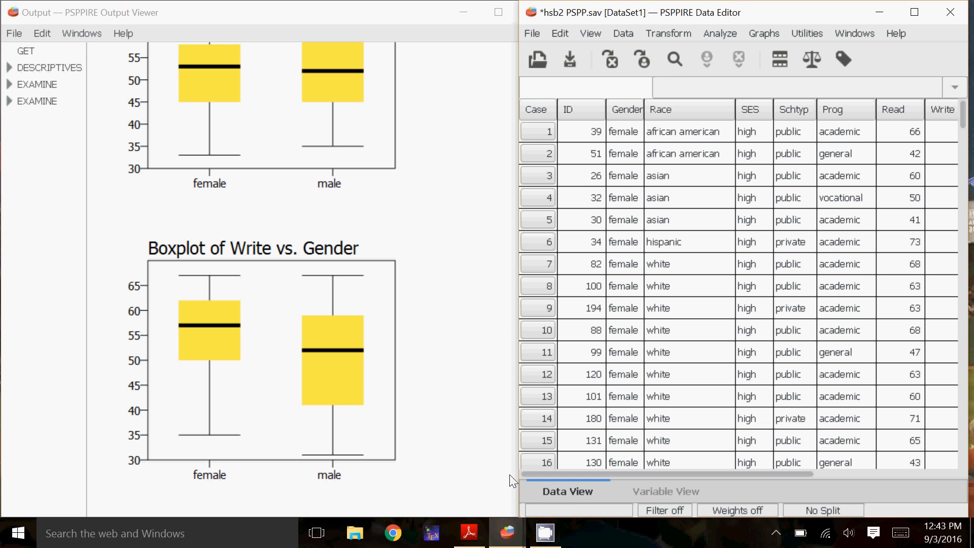
{"action": "left_click", "coordinate": [608, 532]}
{"action": "left_click", "coordinate": [776, 532]}
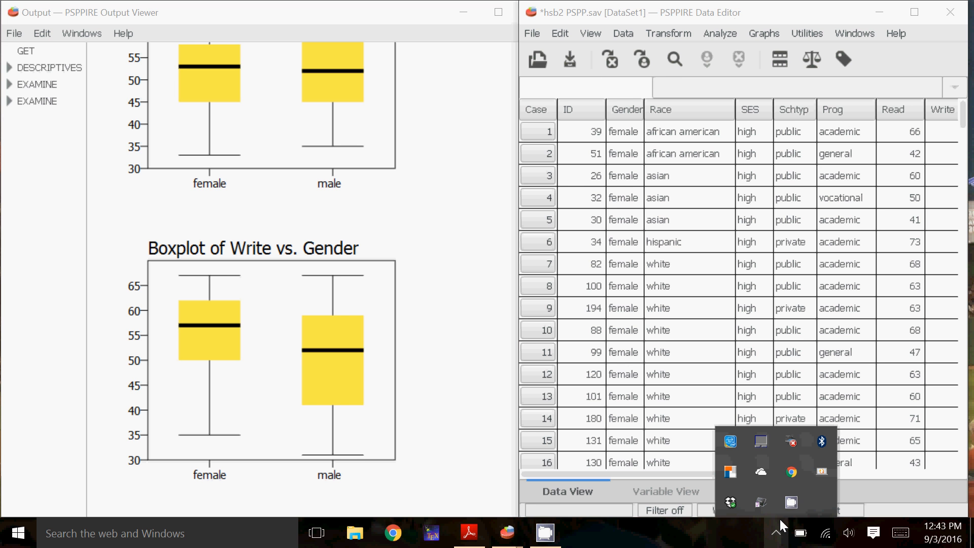
{"action": "left_click", "coordinate": [791, 502]}
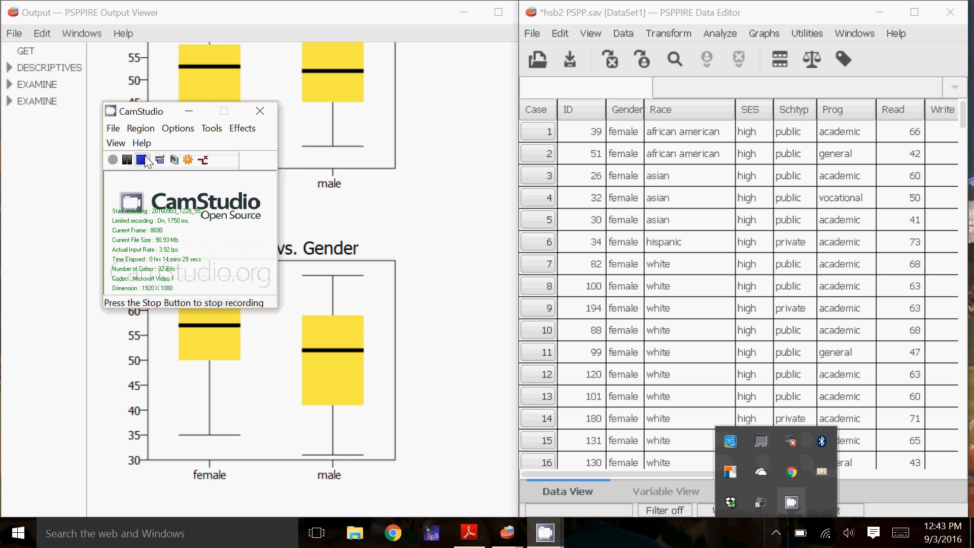